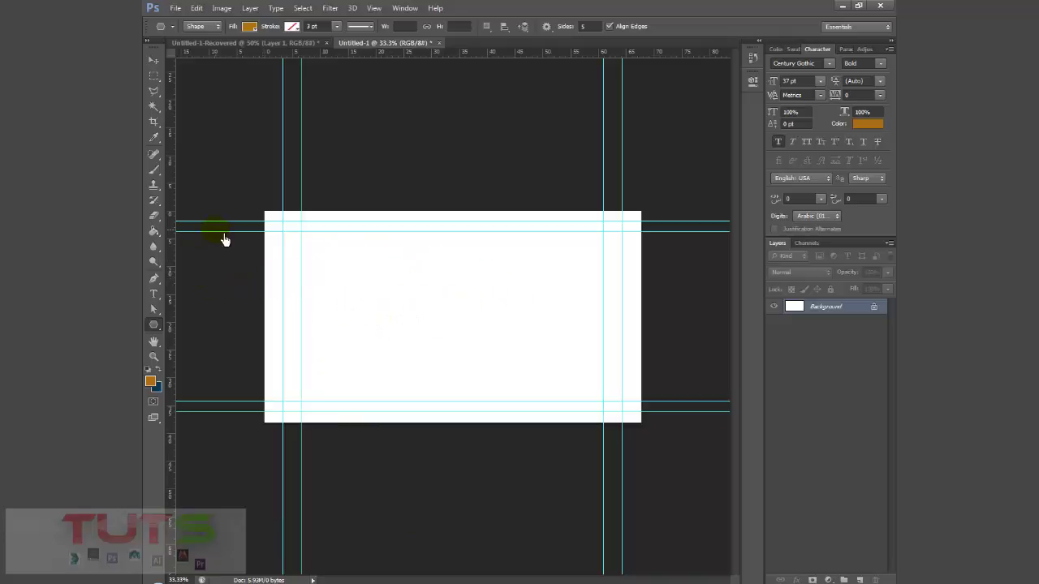
{"action": "left_click", "coordinate": [156, 62]}
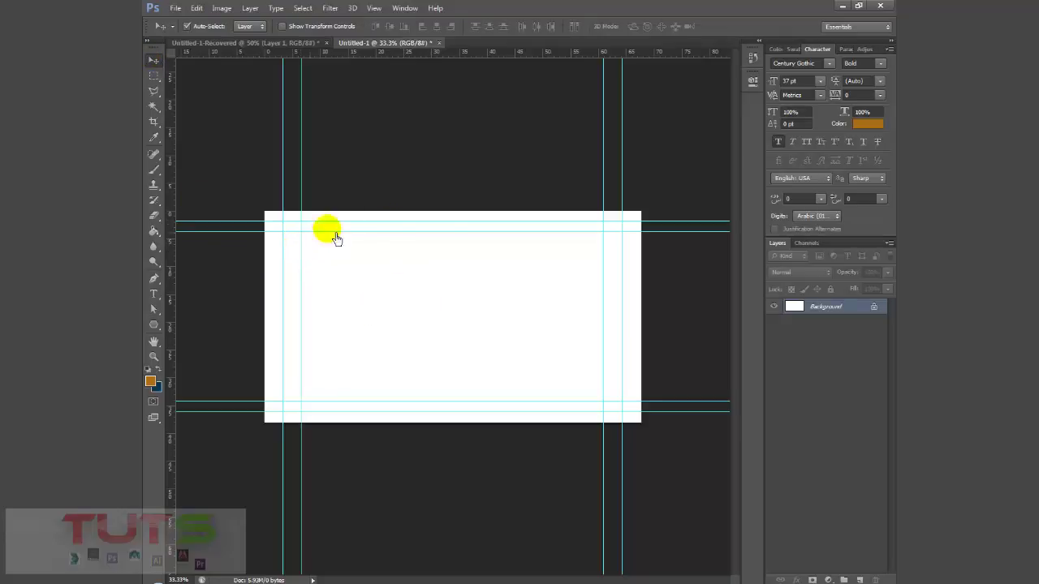
{"action": "left_click", "coordinate": [154, 325]}
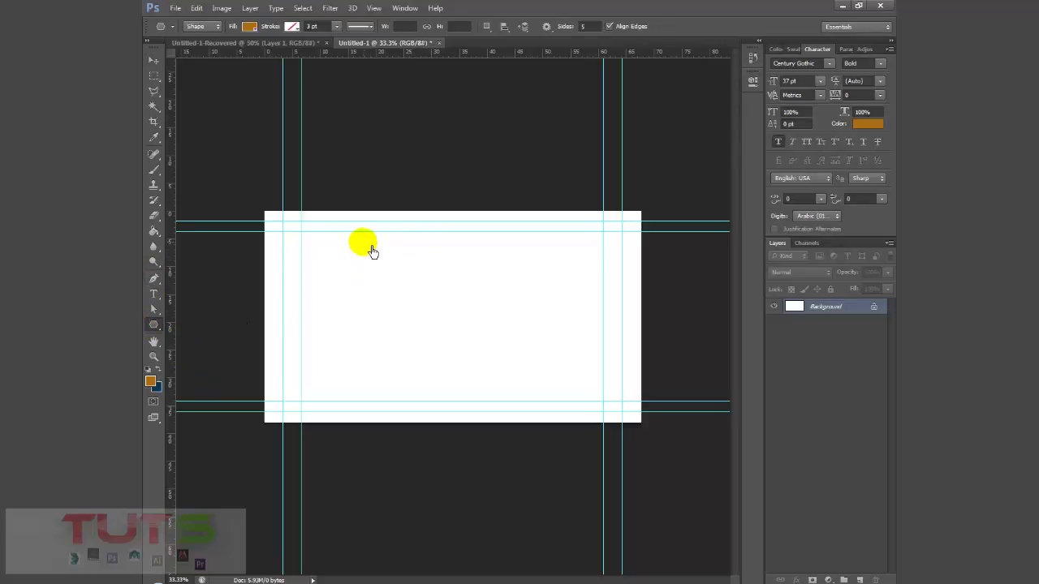
{"action": "left_click", "coordinate": [154, 60]}
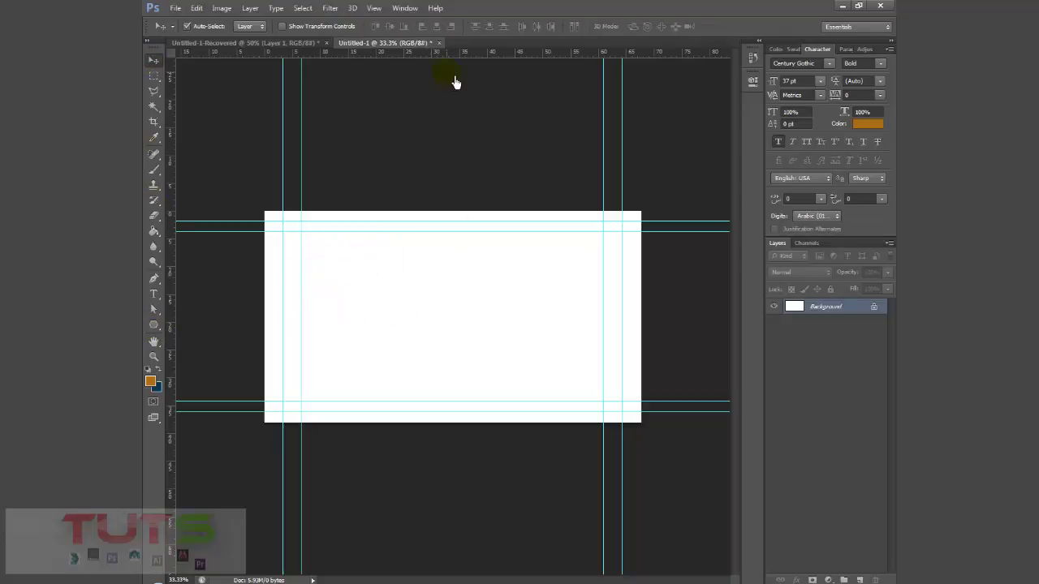
Close both open untitled documents without saving their changes.
{"action": "left_click", "coordinate": [439, 42]}
{"action": "left_click", "coordinate": [525, 228]}
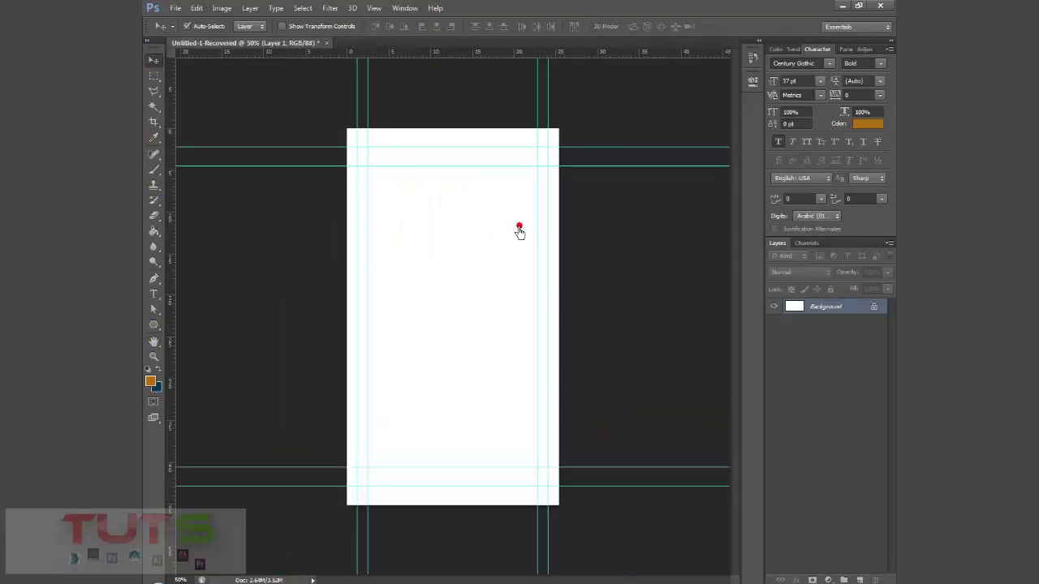
{"action": "left_click", "coordinate": [326, 43]}
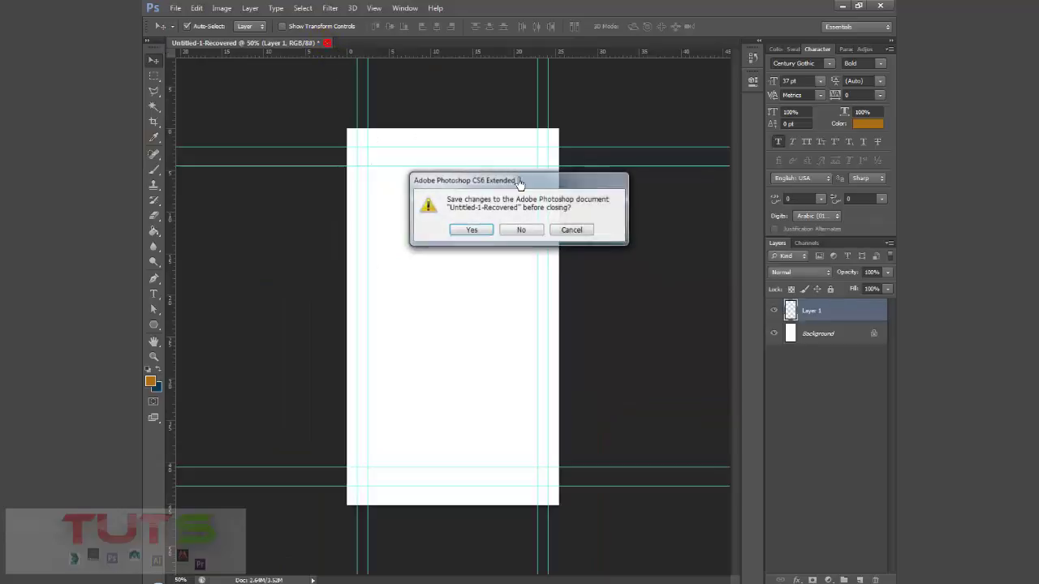
{"action": "left_click", "coordinate": [523, 228]}
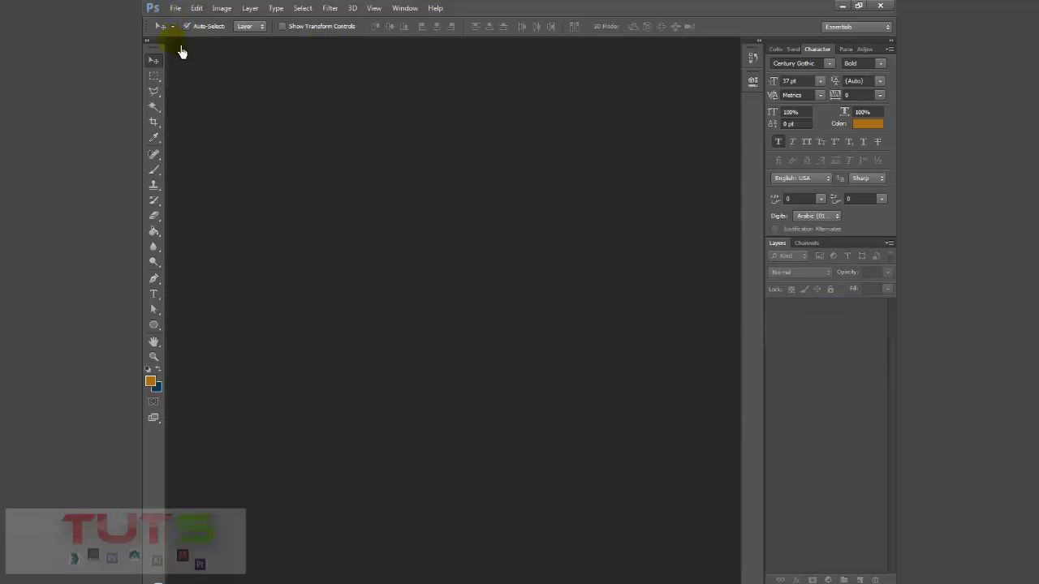
Start a new document from the Default Photoshop Size preset with its dimensions in pixels.
{"action": "left_click", "coordinate": [176, 10]}
{"action": "left_click", "coordinate": [184, 21]}
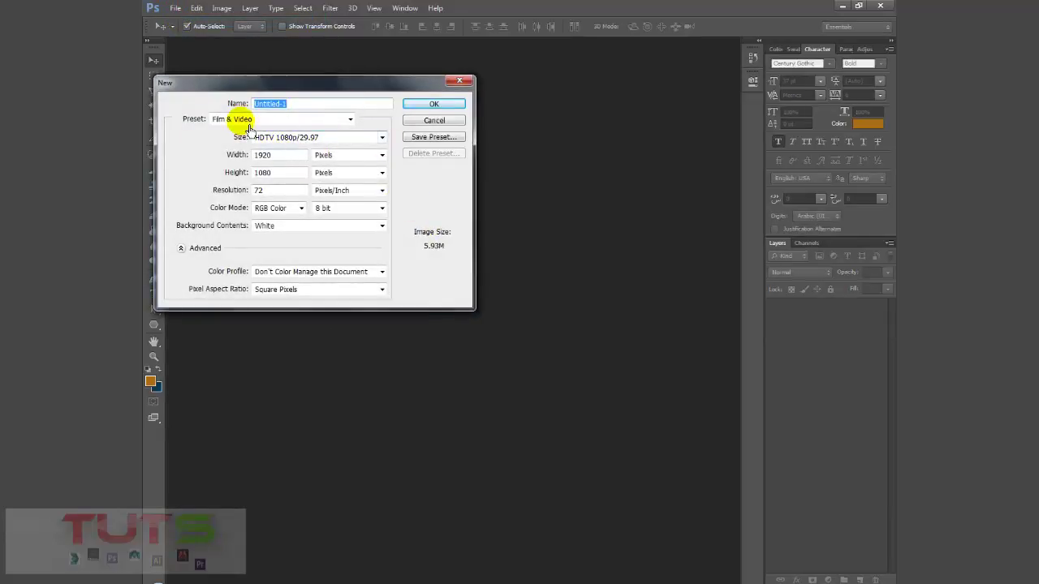
{"action": "left_click", "coordinate": [260, 123]}
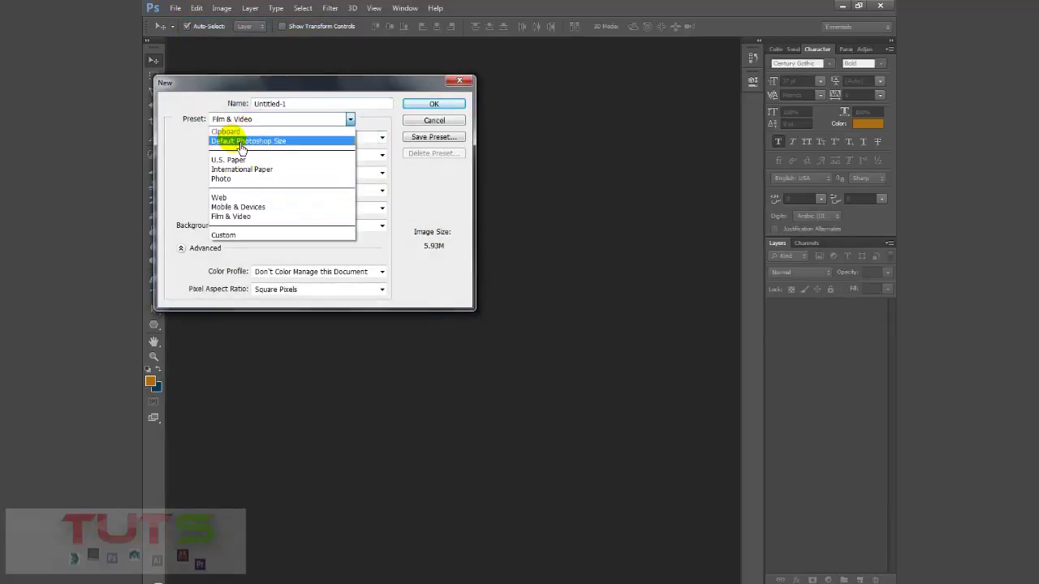
{"action": "left_click", "coordinate": [235, 141]}
{"action": "left_click", "coordinate": [371, 155]}
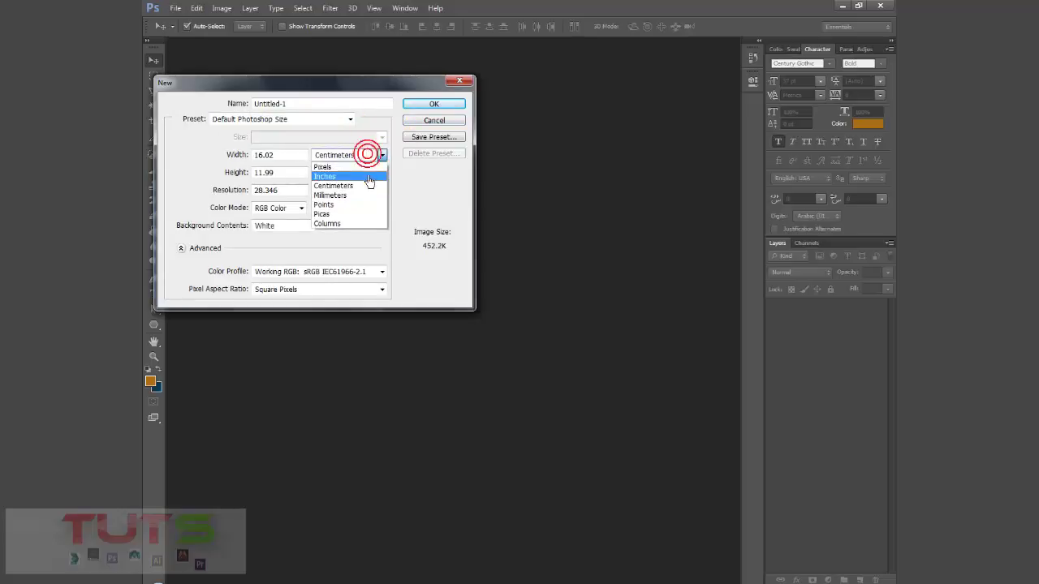
{"action": "left_click", "coordinate": [366, 166]}
Set the new document's width and height to 1000 pixels, name it TUTS LOGO and create it.
{"action": "left_click", "coordinate": [228, 155]}
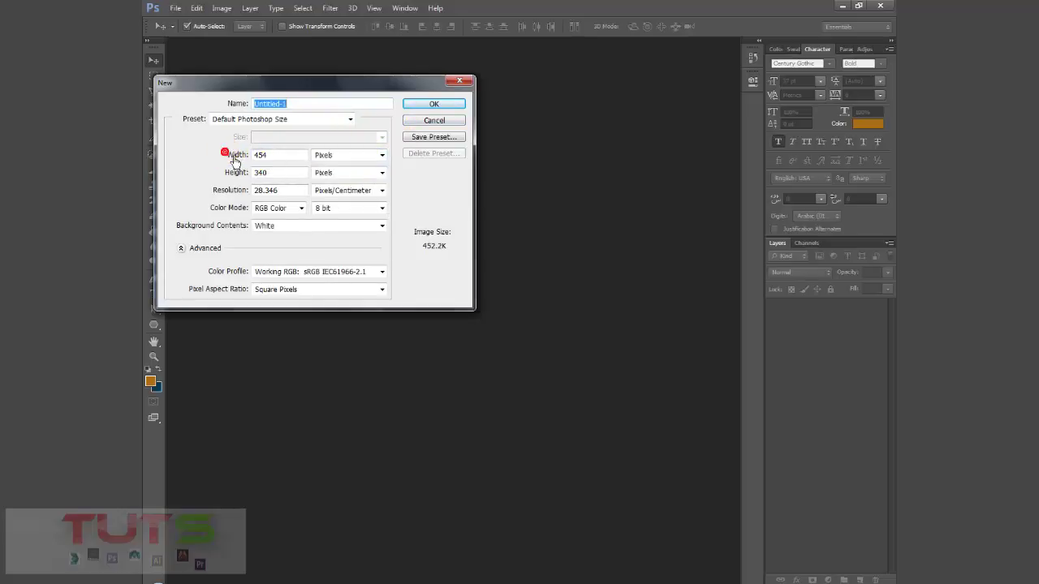
{"action": "left_click", "coordinate": [265, 155]}
{"action": "type", "text": "100"}
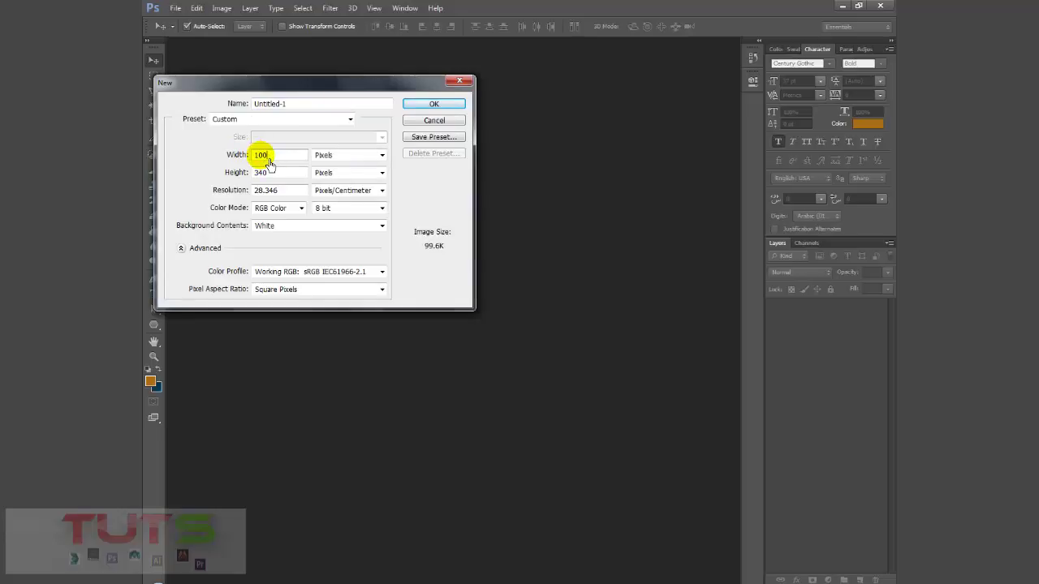
{"action": "type", "text": "0"}
{"action": "key", "text": "Tab"}
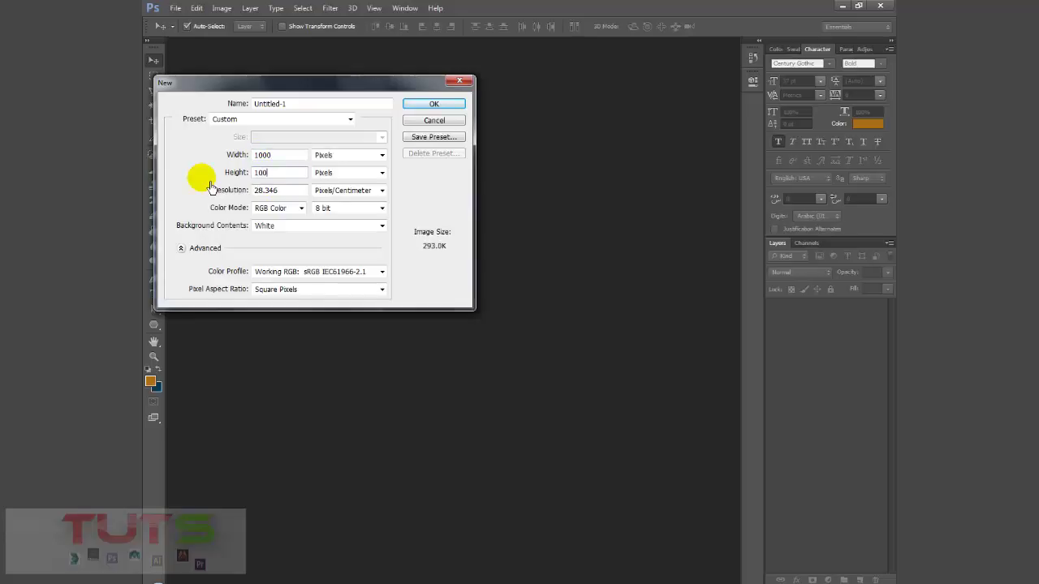
{"action": "type", "text": "1000"}
{"action": "left_click", "coordinate": [268, 104]}
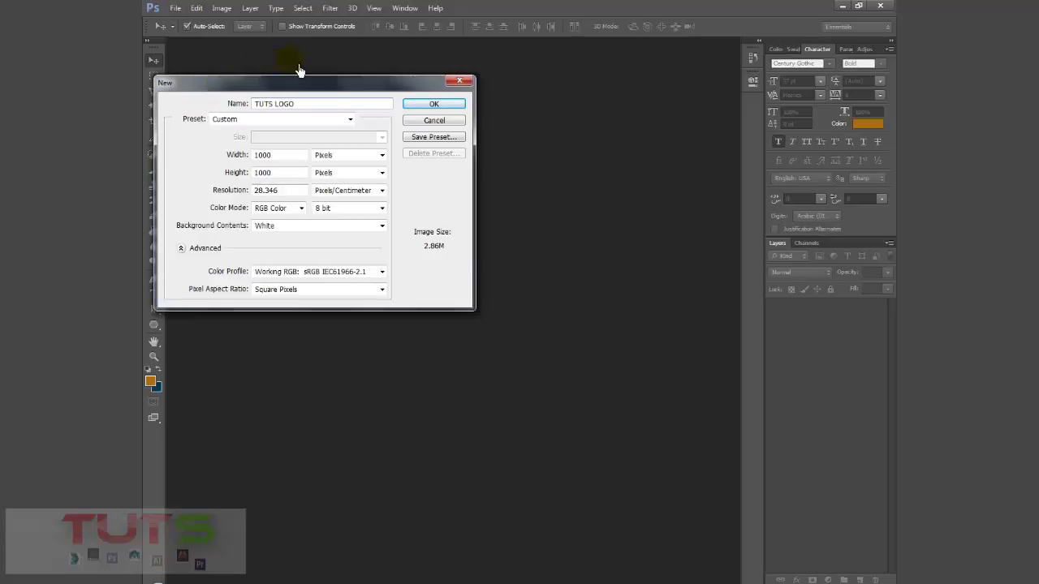
{"action": "left_click", "coordinate": [430, 104]}
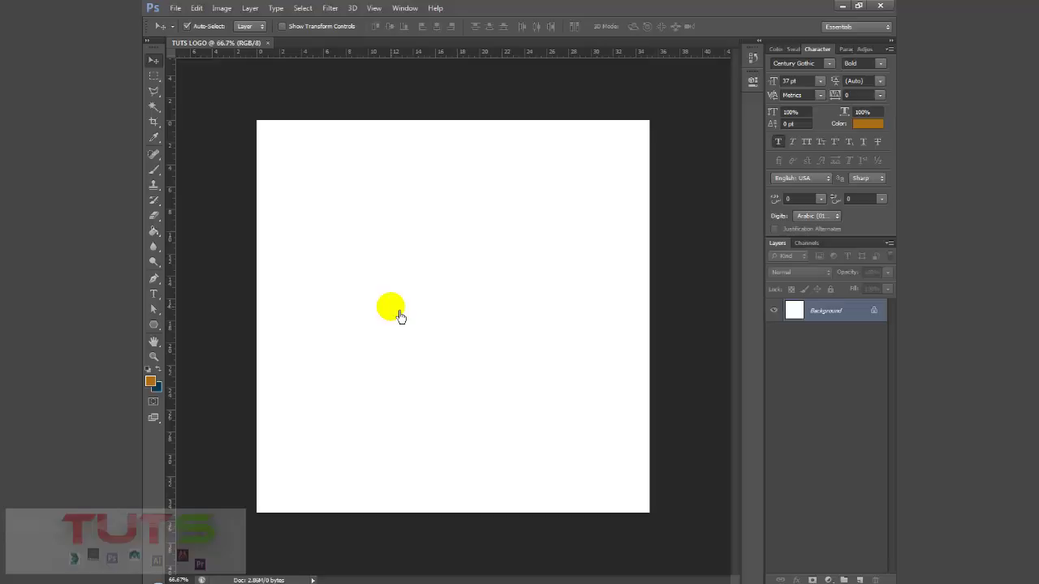
Draw a brown five-sided polygon about 569 by 598 px, pointing sideways, and move it to the middle of the canvas.
{"action": "left_click", "coordinate": [158, 328]}
{"action": "left_click_drag", "start_coordinate": [358, 203], "coordinate": [268, 141]}
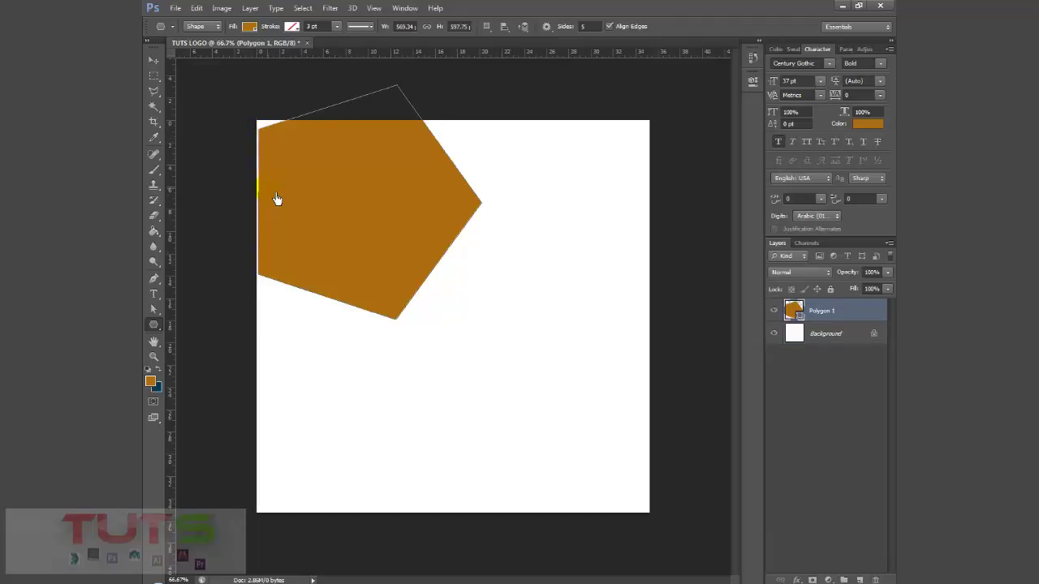
{"action": "key", "text": "v"}
{"action": "left_click_drag", "start_coordinate": [306, 208], "coordinate": [411, 314]}
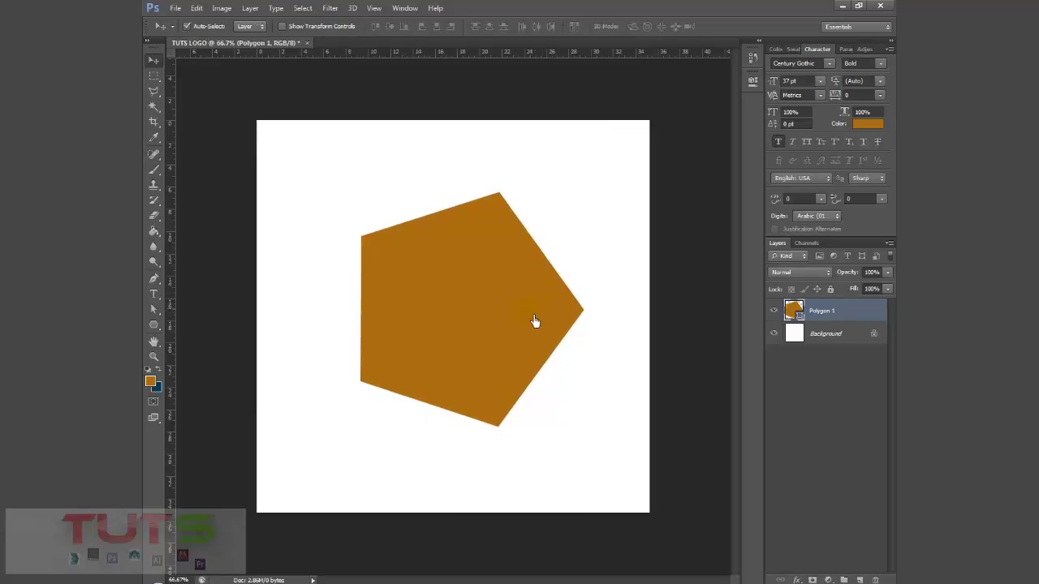
Draw a triangle custom shape about 299 by 258 px beside the pentagon's right-hand corner.
{"action": "left_click", "coordinate": [153, 326]}
{"action": "left_click", "coordinate": [155, 328]}
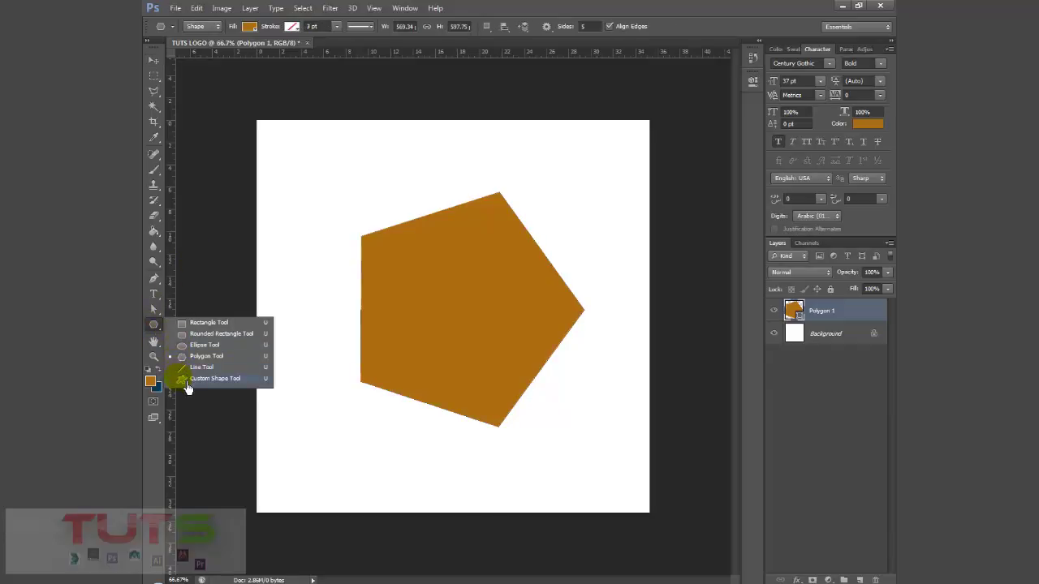
{"action": "left_click", "coordinate": [187, 387]}
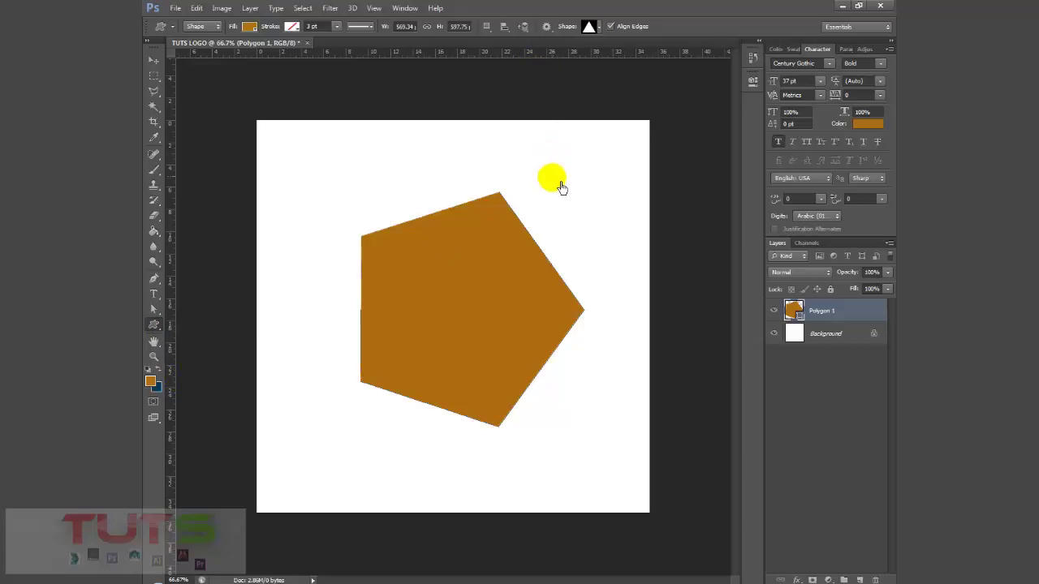
{"action": "left_click_drag", "start_coordinate": [551, 181], "coordinate": [677, 292]}
{"action": "left_click", "coordinate": [599, 264]}
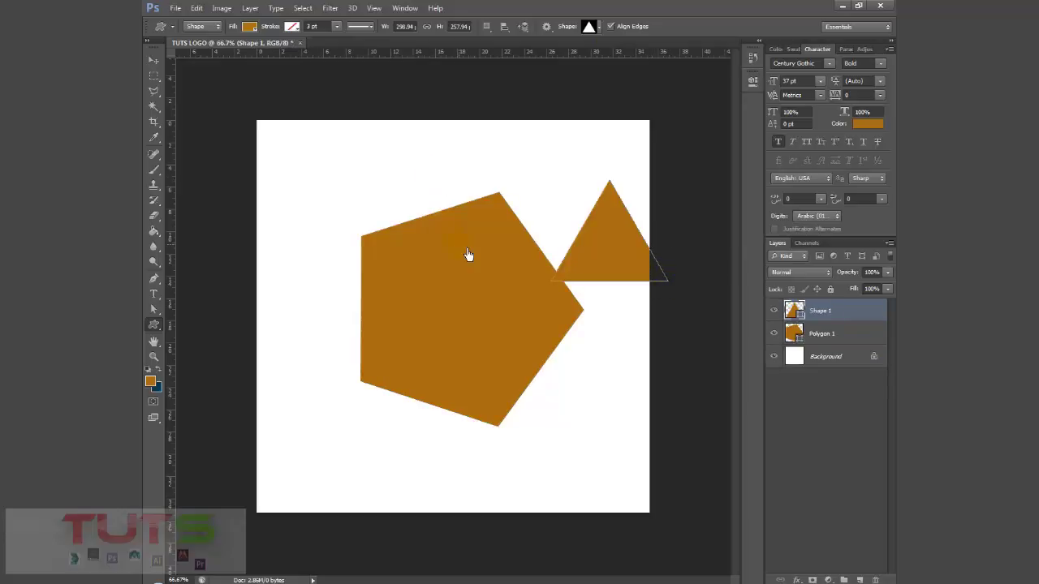
Change the triangle's fill colour to black (000000).
{"action": "key", "text": "v"}
{"action": "left_click", "coordinate": [794, 311]}
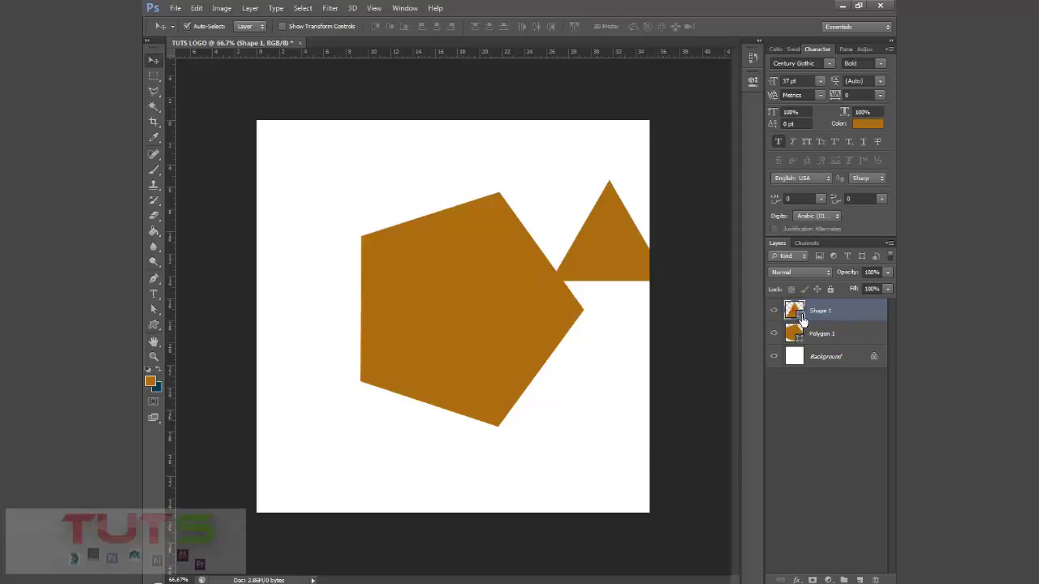
{"action": "double_click", "coordinate": [800, 319]}
{"action": "left_click_drag", "start_coordinate": [672, 366], "coordinate": [747, 457]}
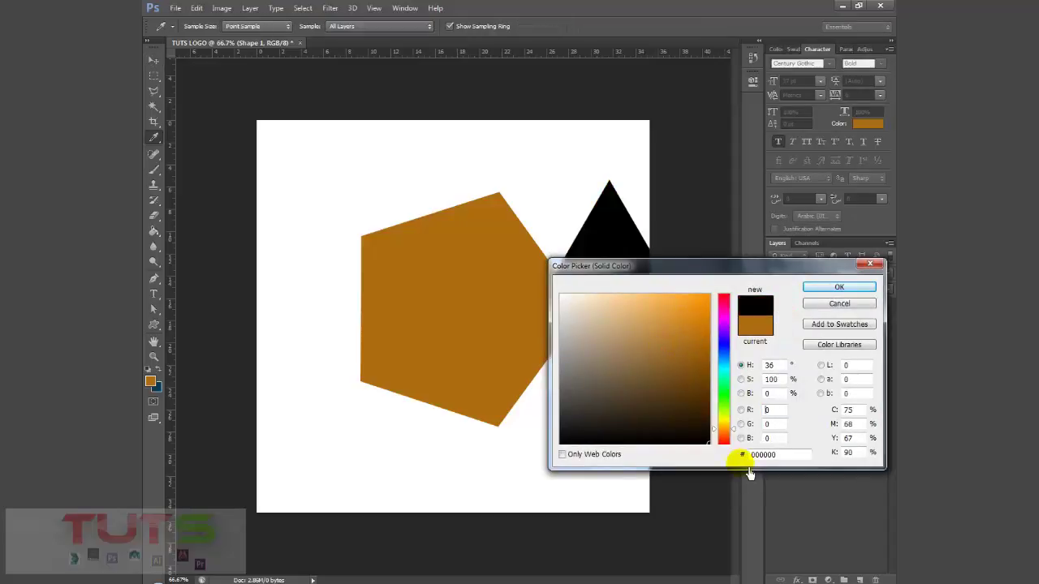
{"action": "left_click", "coordinate": [832, 292]}
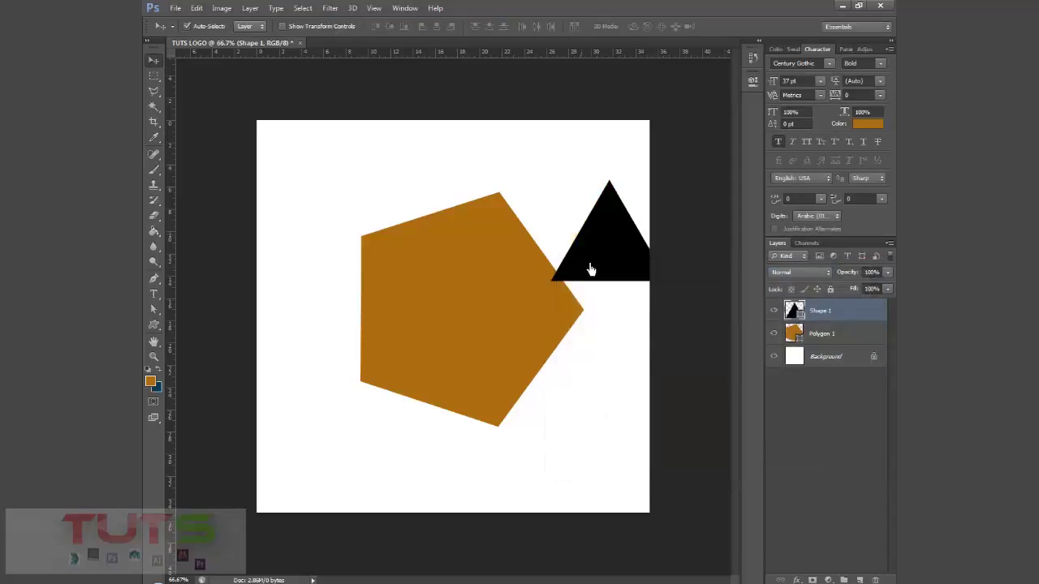
{"action": "key", "text": "ctrl+t"}
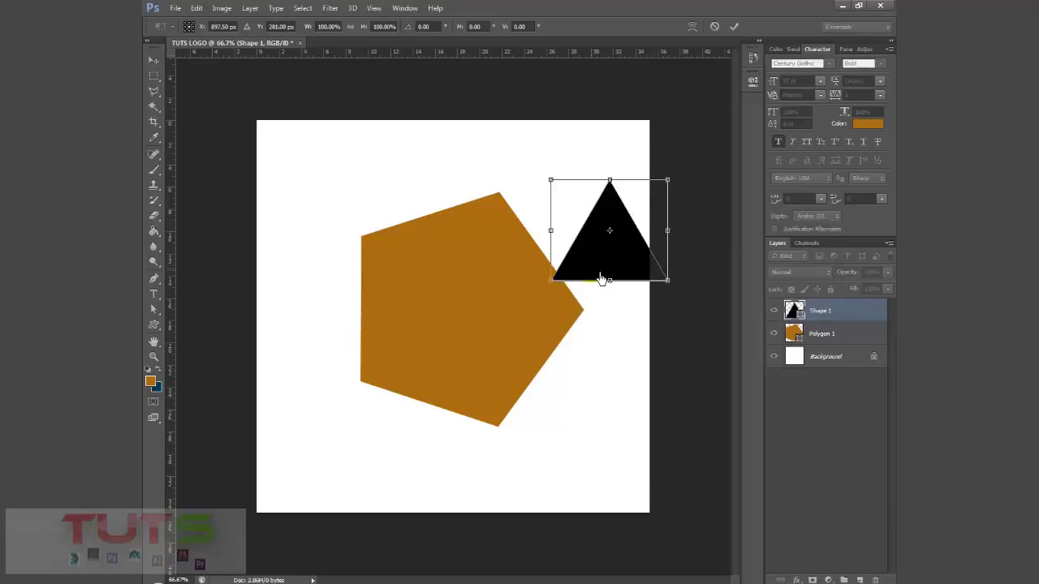
{"action": "left_click_drag", "start_coordinate": [697, 317], "coordinate": [535, 318]}
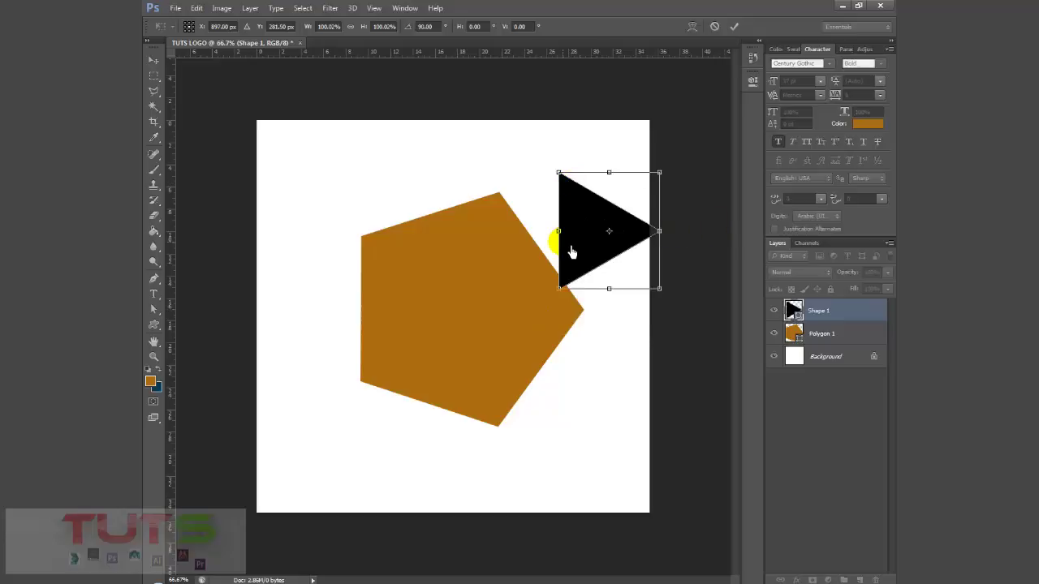
{"action": "left_click_drag", "start_coordinate": [592, 260], "coordinate": [550, 244]}
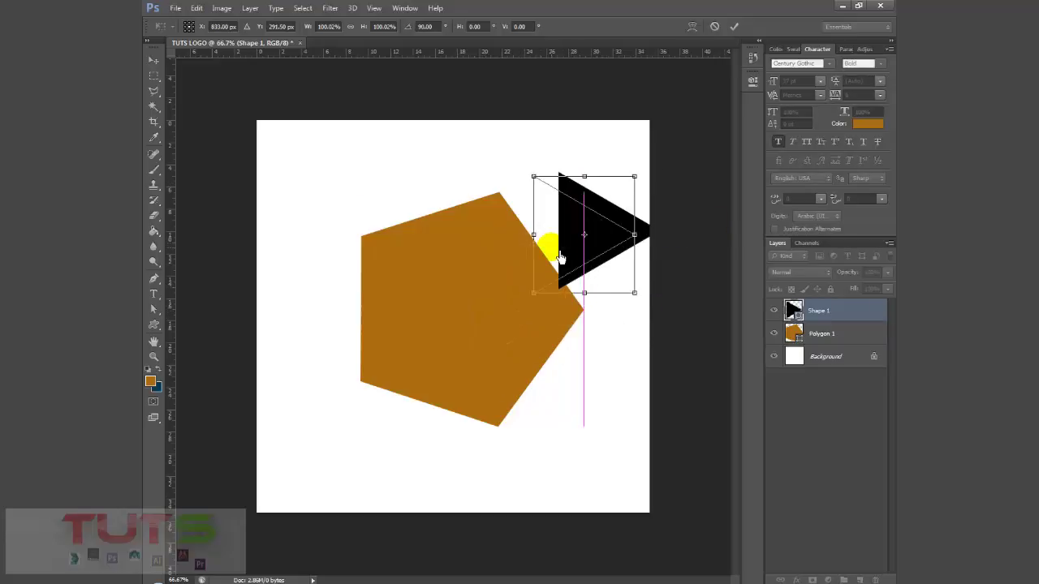
{"action": "left_click", "coordinate": [714, 28]}
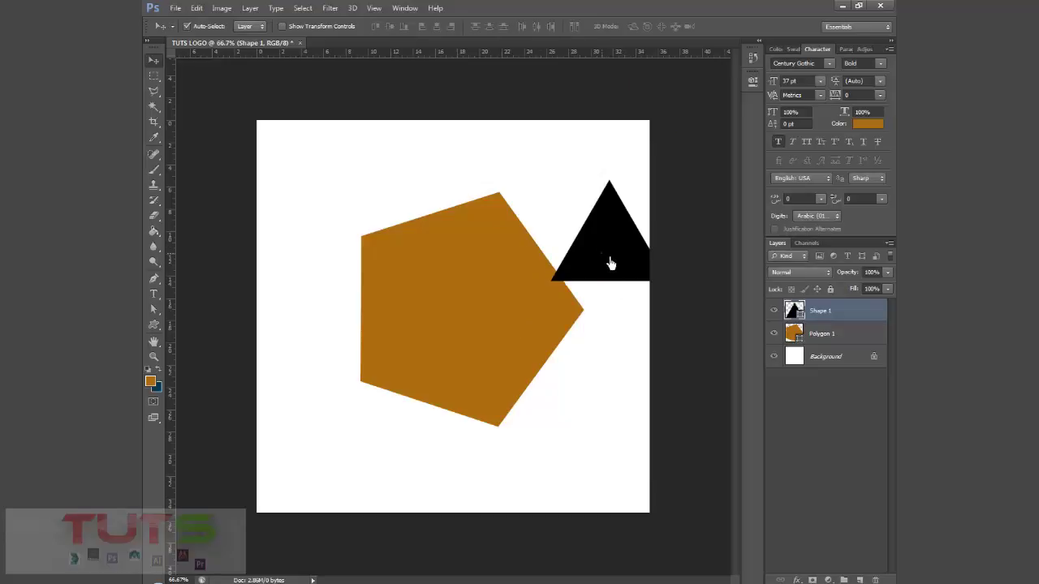
Rotate the black triangle 90 degrees so it points right and place it in the middle of the pentagon.
{"action": "left_click_drag", "start_coordinate": [605, 256], "coordinate": [586, 245]}
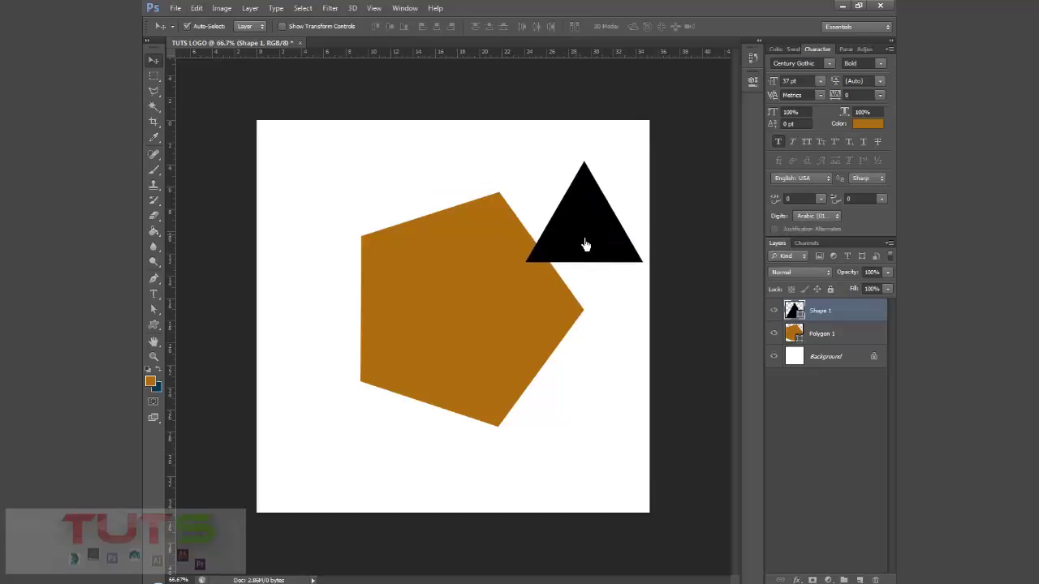
{"action": "key", "text": "ctrl+t"}
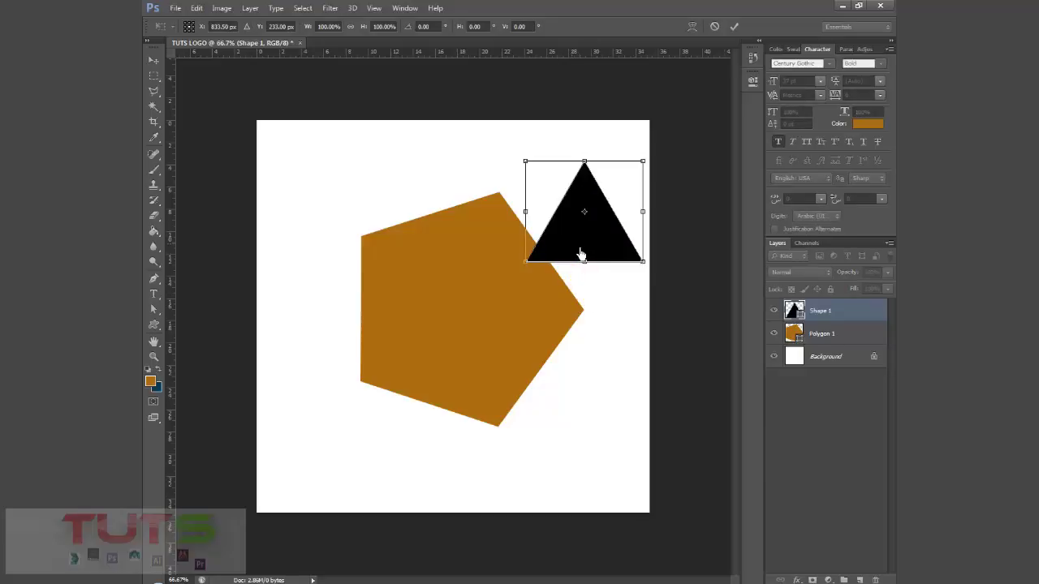
{"action": "mouse_move", "coordinate": [584, 240]}
{"action": "left_mouse_down"}
{"action": "mouse_move", "coordinate": [553, 234]}
{"action": "mouse_move", "coordinate": [570, 246]}
{"action": "left_mouse_up"}
{"action": "left_click_drag", "start_coordinate": [635, 288], "coordinate": [507, 285]}
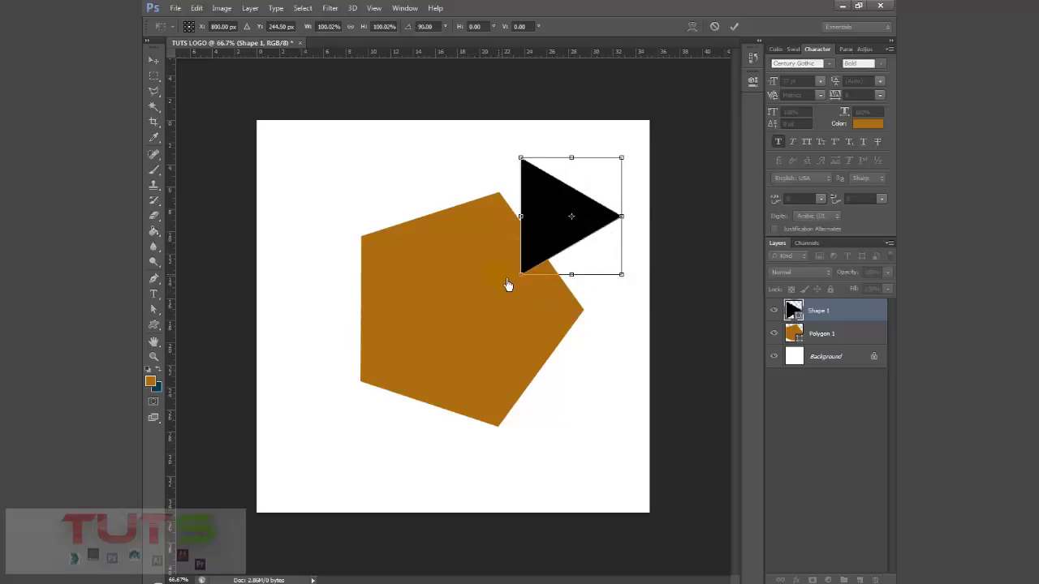
{"action": "left_click_drag", "start_coordinate": [560, 234], "coordinate": [460, 329]}
{"action": "left_click", "coordinate": [735, 27]}
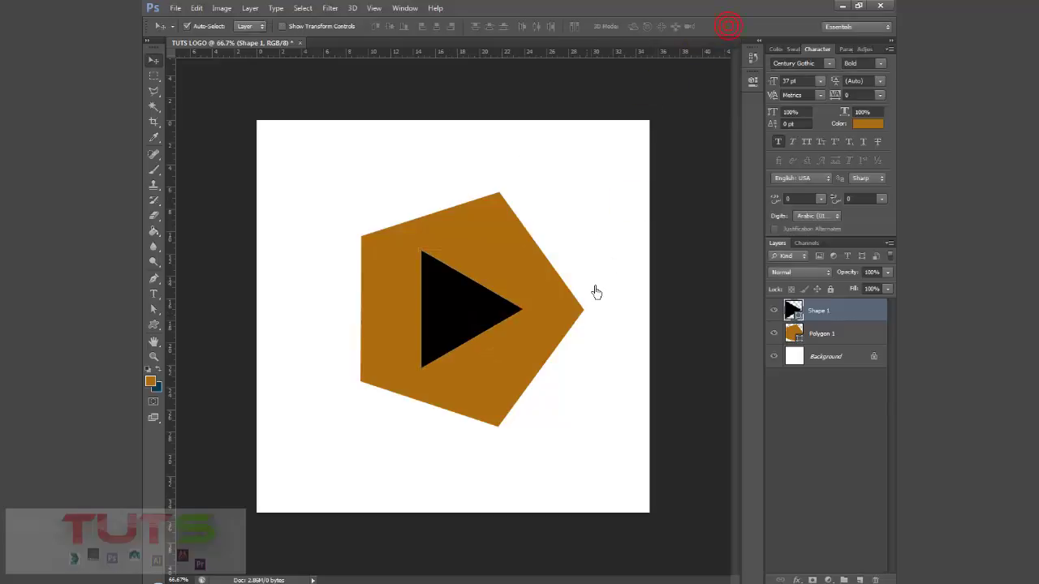
Change the triangle's fill colour to white (ffffff).
{"action": "double_click", "coordinate": [800, 312]}
{"action": "left_click", "coordinate": [561, 295]}
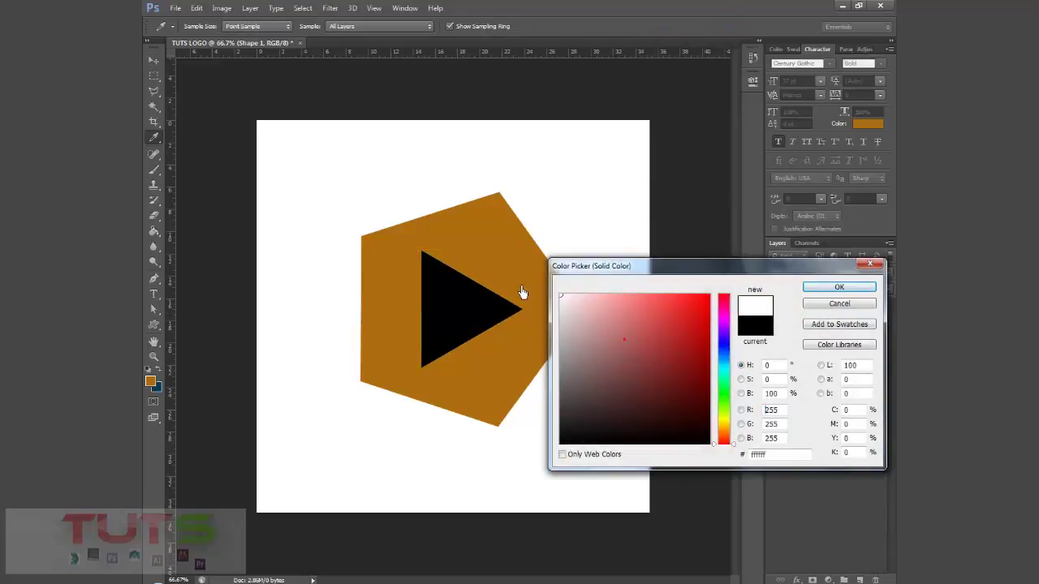
{"action": "left_click", "coordinate": [836, 287]}
{"action": "left_click", "coordinate": [447, 315]}
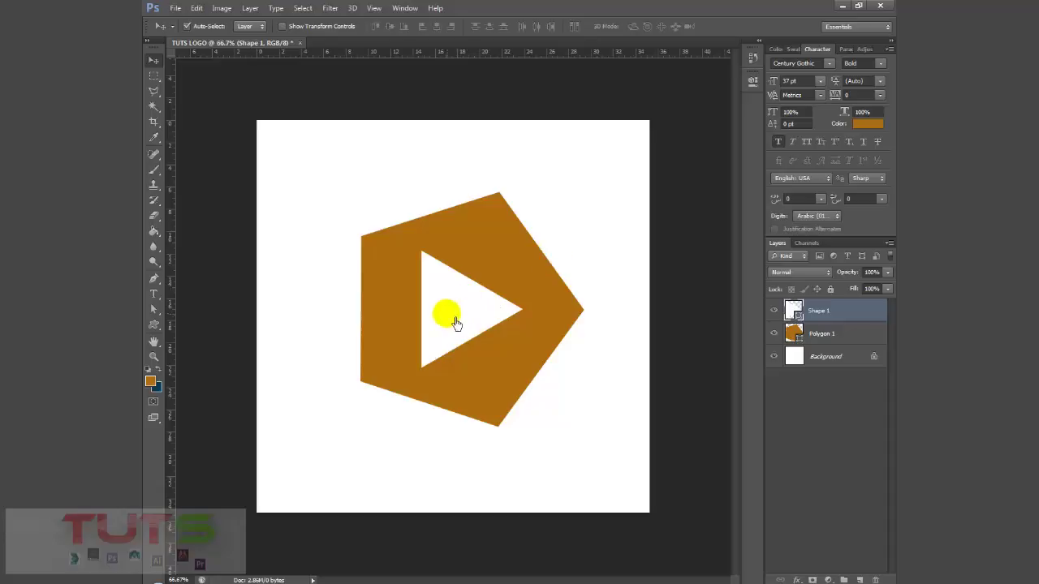
{"action": "left_click", "coordinate": [472, 313]}
{"action": "left_click", "coordinate": [430, 292]}
{"action": "left_click", "coordinate": [499, 264]}
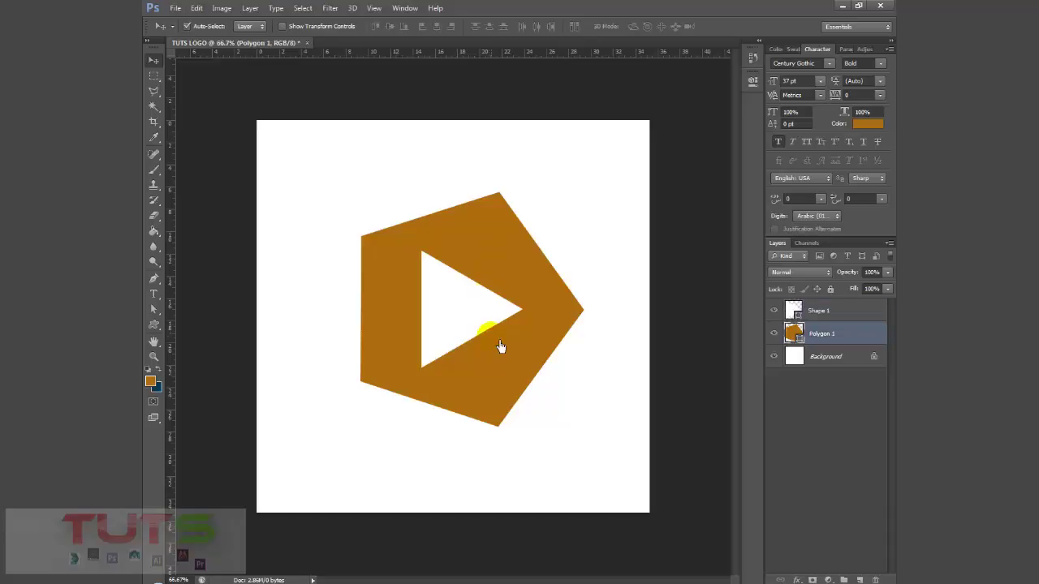
{"action": "left_click", "coordinate": [448, 312]}
{"action": "left_click", "coordinate": [794, 332]}
{"action": "double_click", "coordinate": [801, 338]}
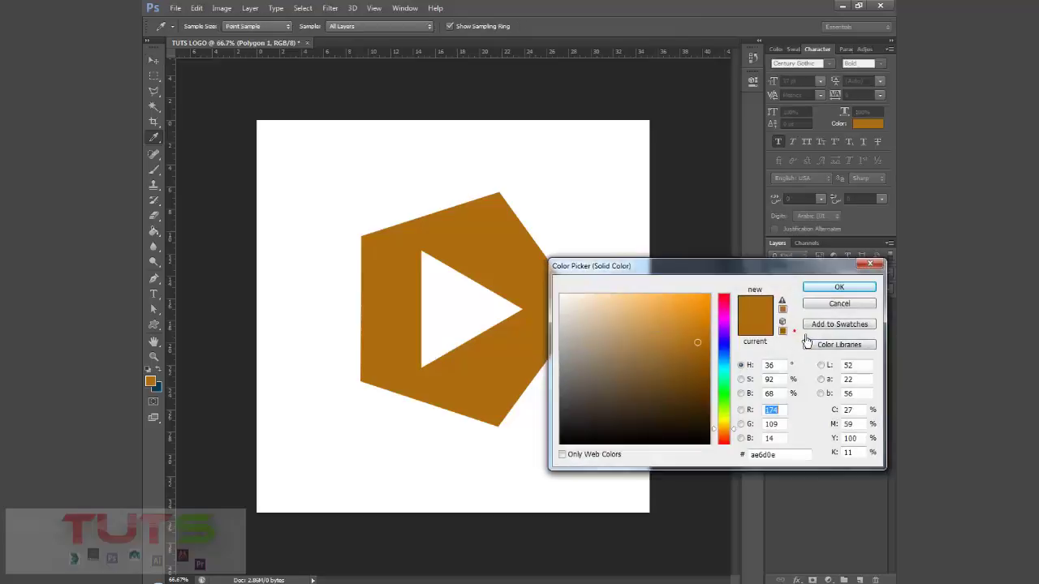
{"action": "left_click", "coordinate": [836, 287]}
{"action": "double_click", "coordinate": [867, 339]}
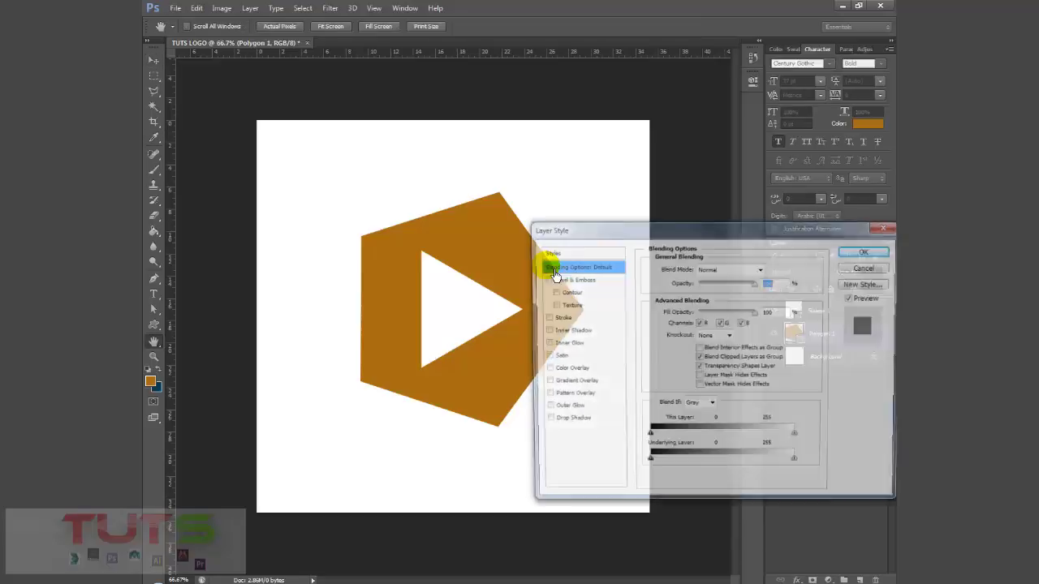
{"action": "left_click", "coordinate": [867, 250]}
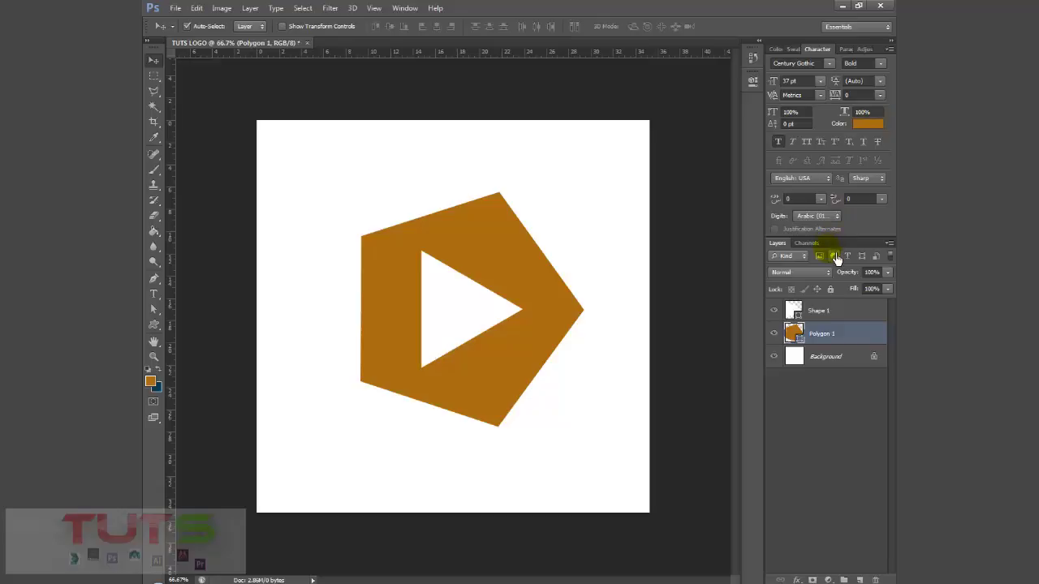
Add a Gradient Overlay effect to the pentagon layer and show its settings.
{"action": "double_click", "coordinate": [856, 345]}
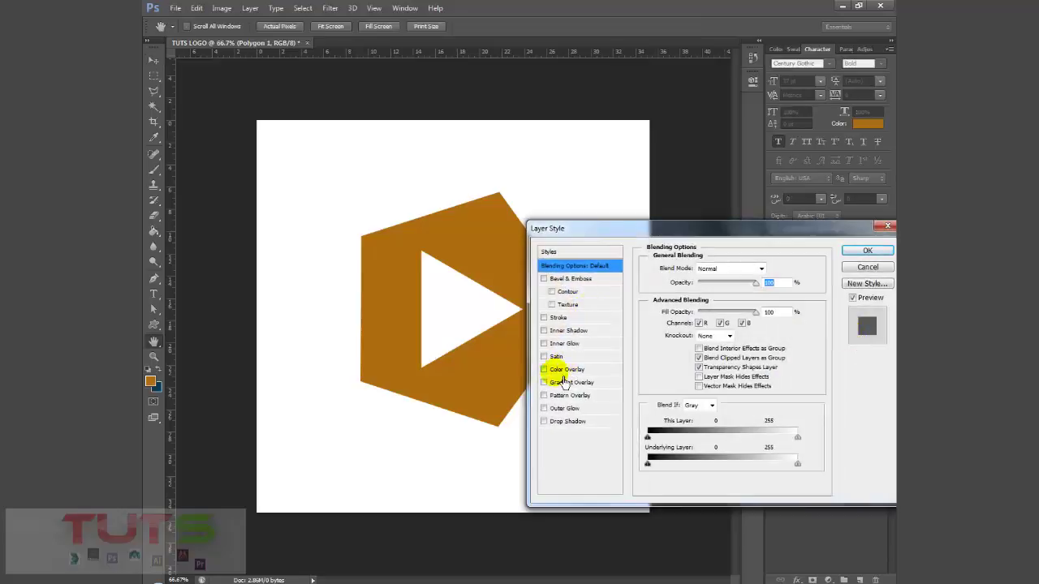
{"action": "left_click", "coordinate": [544, 382]}
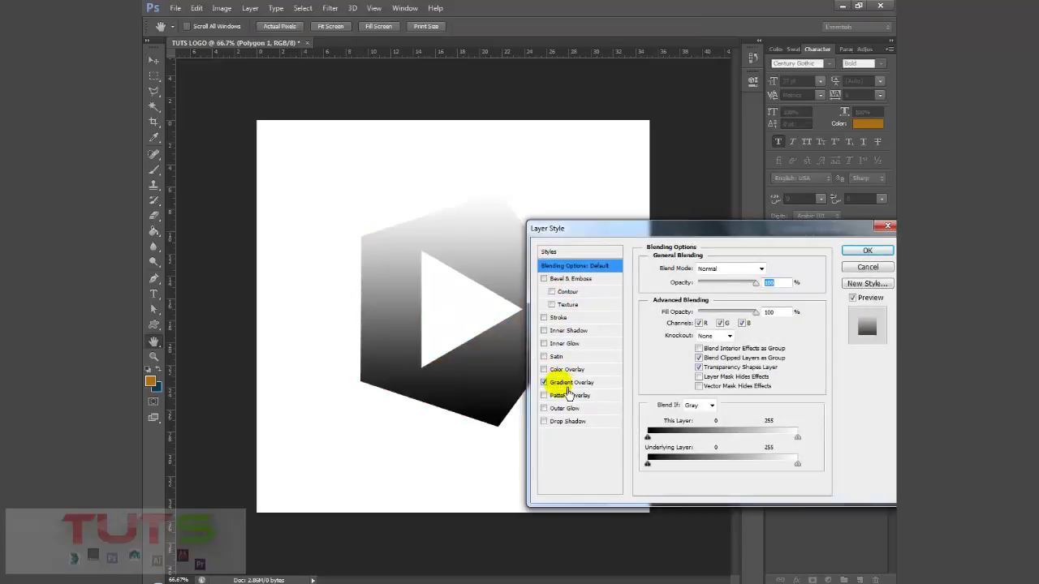
{"action": "left_click", "coordinate": [568, 383]}
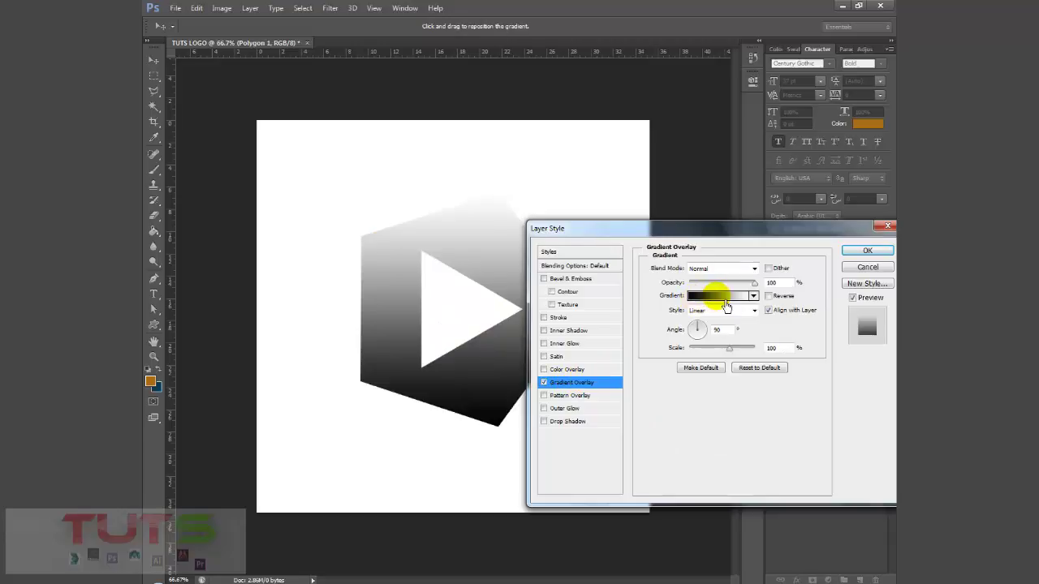
Set the gradient's colour stop at location 0% to dark red (a30000).
{"action": "left_click", "coordinate": [722, 297]}
{"action": "left_click_drag", "start_coordinate": [542, 111], "coordinate": [727, 106]}
{"action": "left_click", "coordinate": [578, 301]}
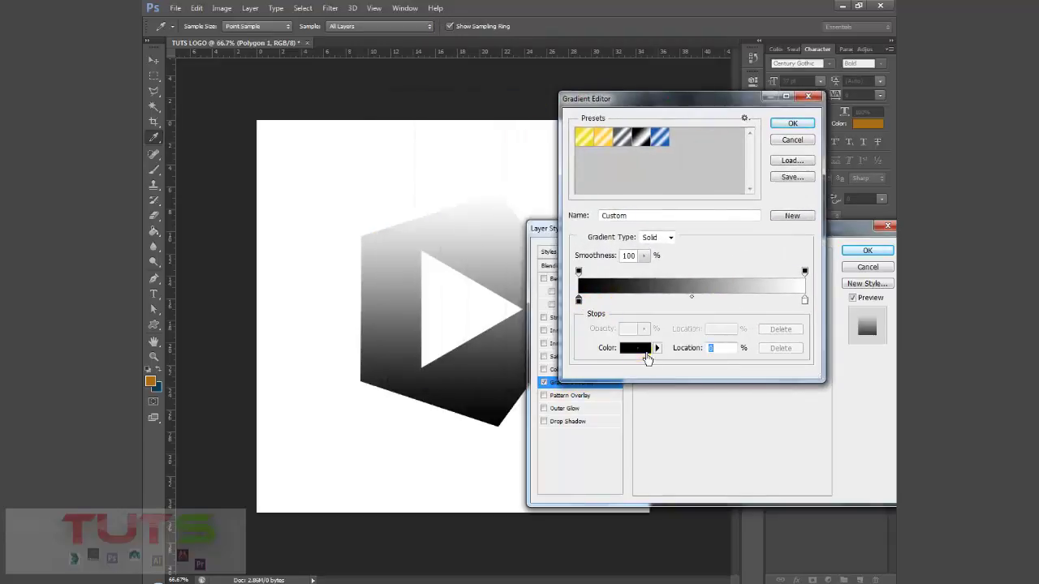
{"action": "left_click", "coordinate": [646, 354]}
{"action": "left_click_drag", "start_coordinate": [650, 347], "coordinate": [714, 348]}
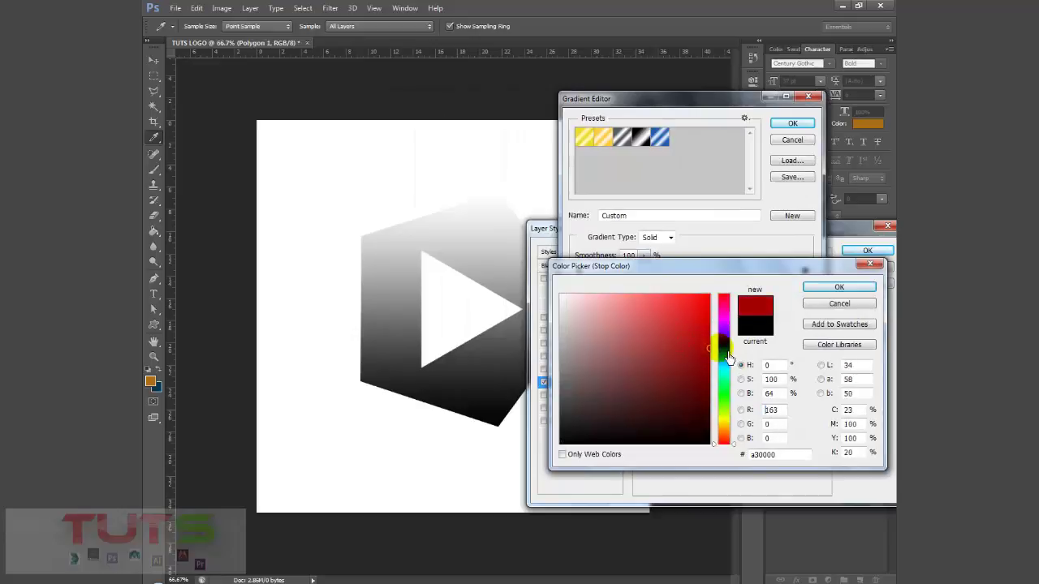
{"action": "left_click", "coordinate": [814, 289]}
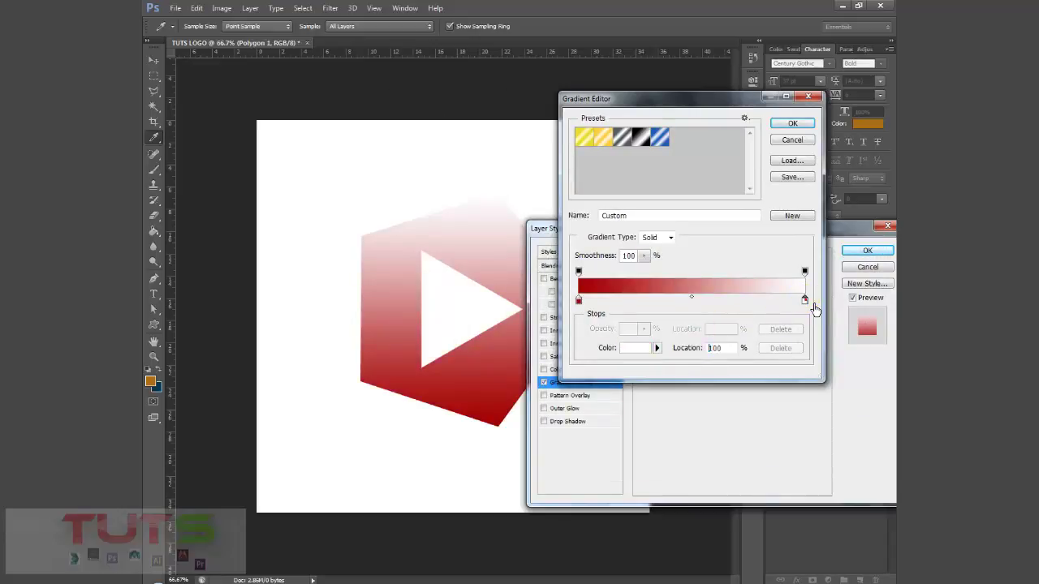
Set the gradient's colour stop at location 100% to bright red (fa2d2d) and accept the gradient.
{"action": "left_click", "coordinate": [636, 347]}
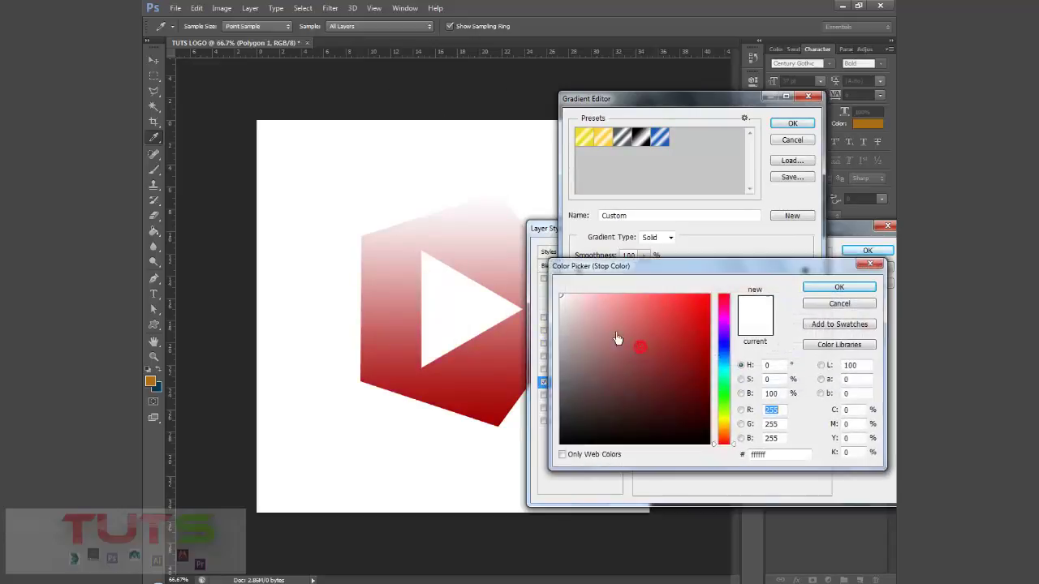
{"action": "left_click_drag", "start_coordinate": [659, 328], "coordinate": [692, 307]}
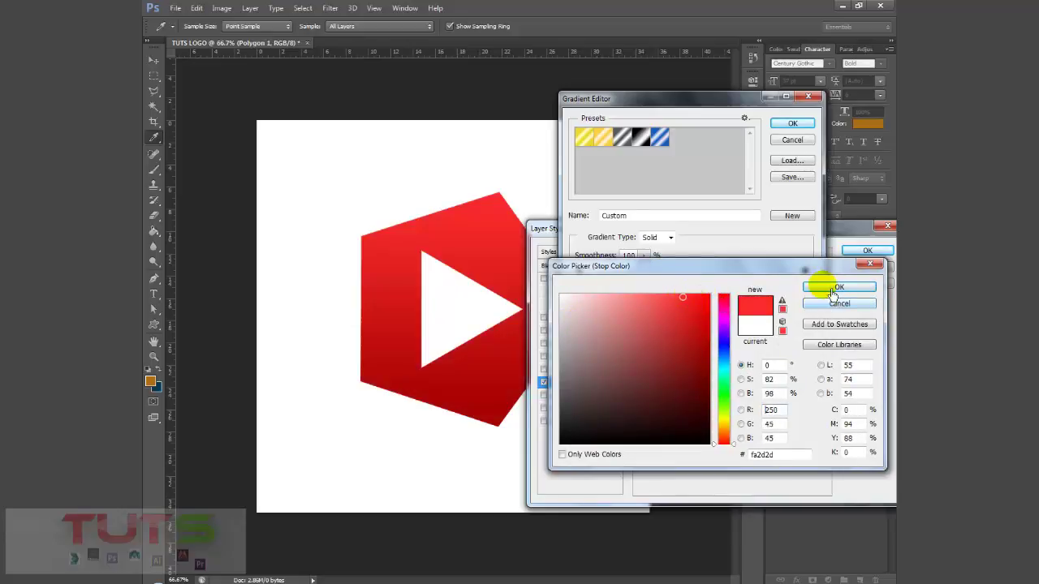
{"action": "left_click", "coordinate": [839, 286]}
{"action": "left_click", "coordinate": [786, 126]}
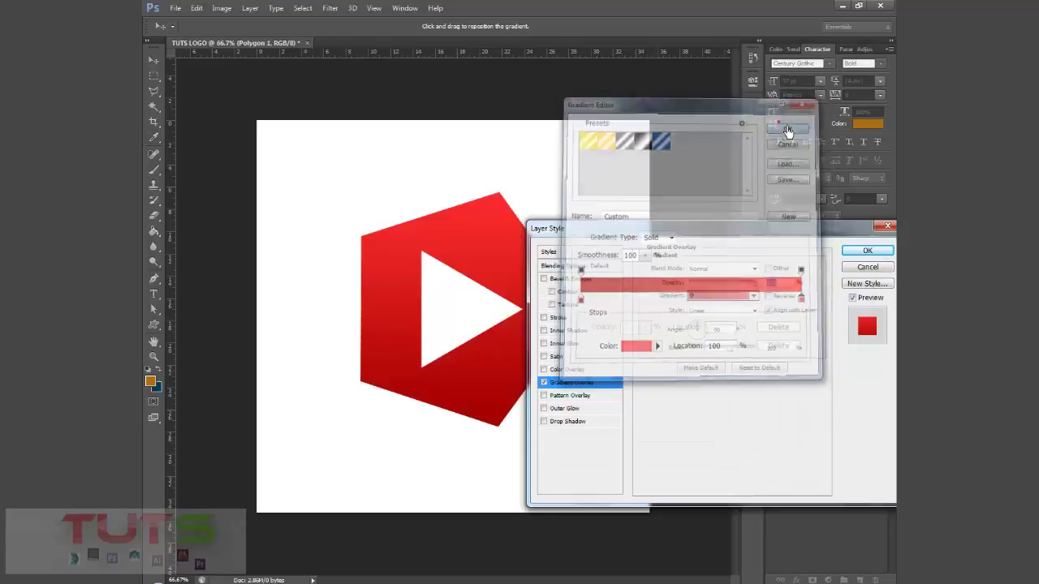
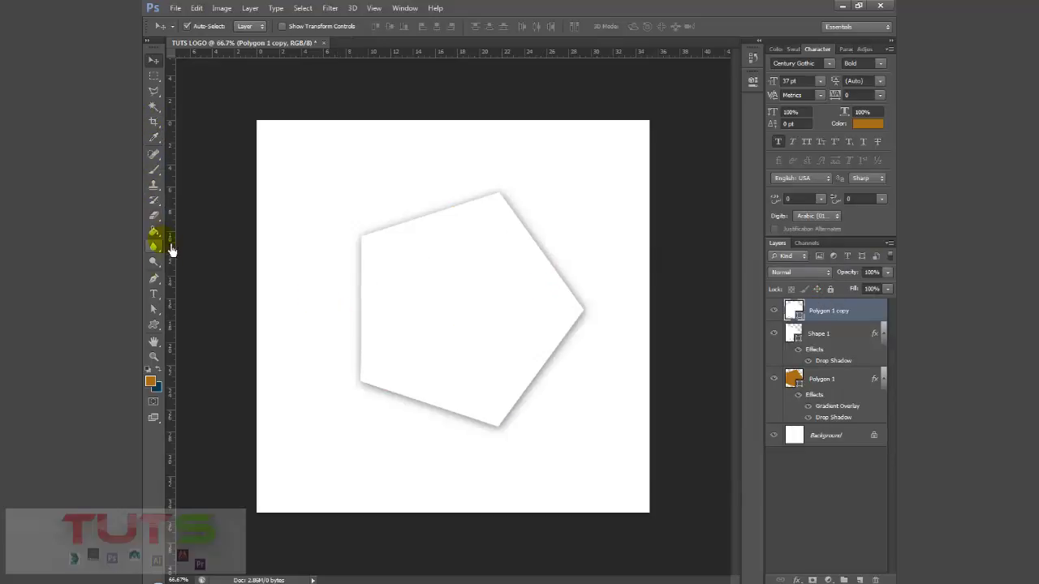
Rasterize the white pentagon copy's layer.
{"action": "left_click", "coordinate": [155, 309]}
{"action": "left_click", "coordinate": [361, 381]}
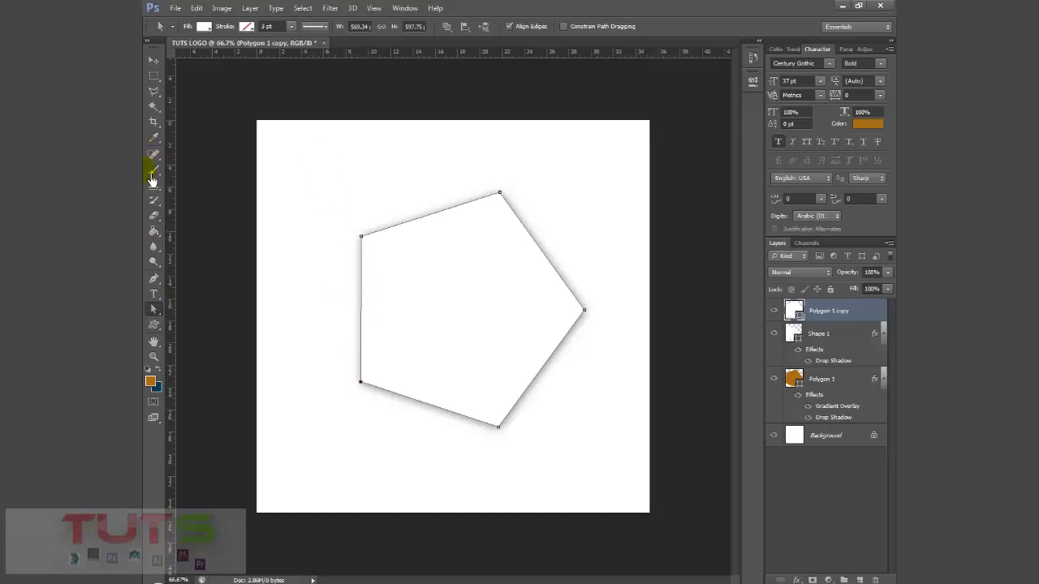
{"action": "right_click", "coordinate": [846, 316]}
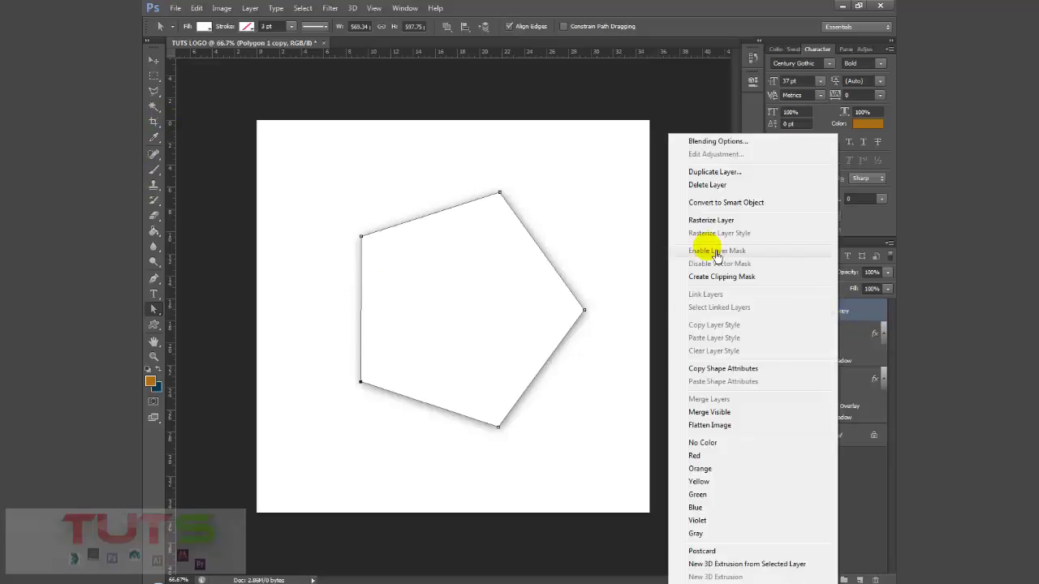
{"action": "left_click", "coordinate": [711, 222]}
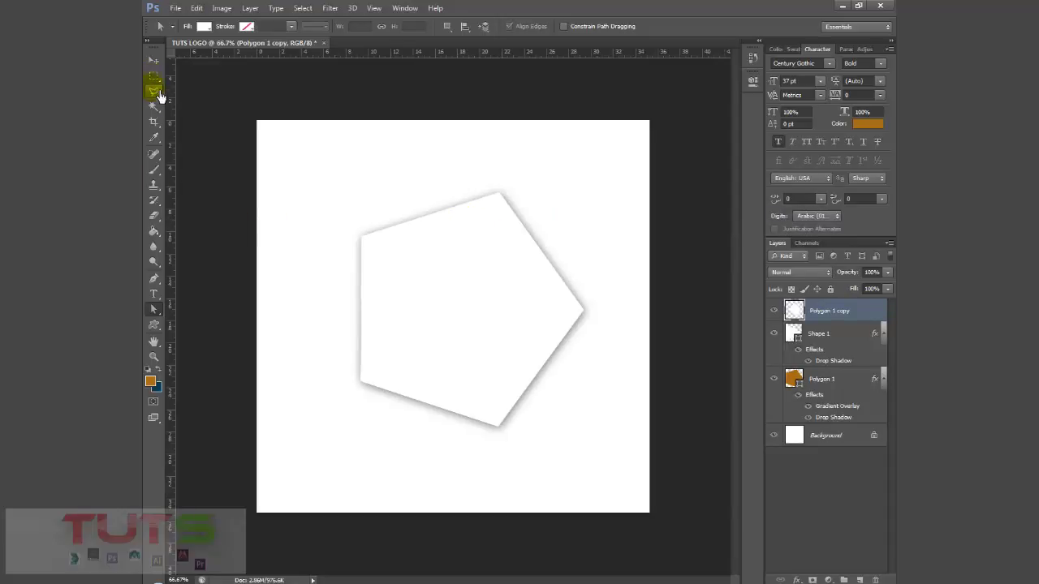
Delete the lower half of the white pentagon copy with a rectangular selection starting level with its right-hand corner, and clear the selection.
{"action": "left_click", "coordinate": [156, 79]}
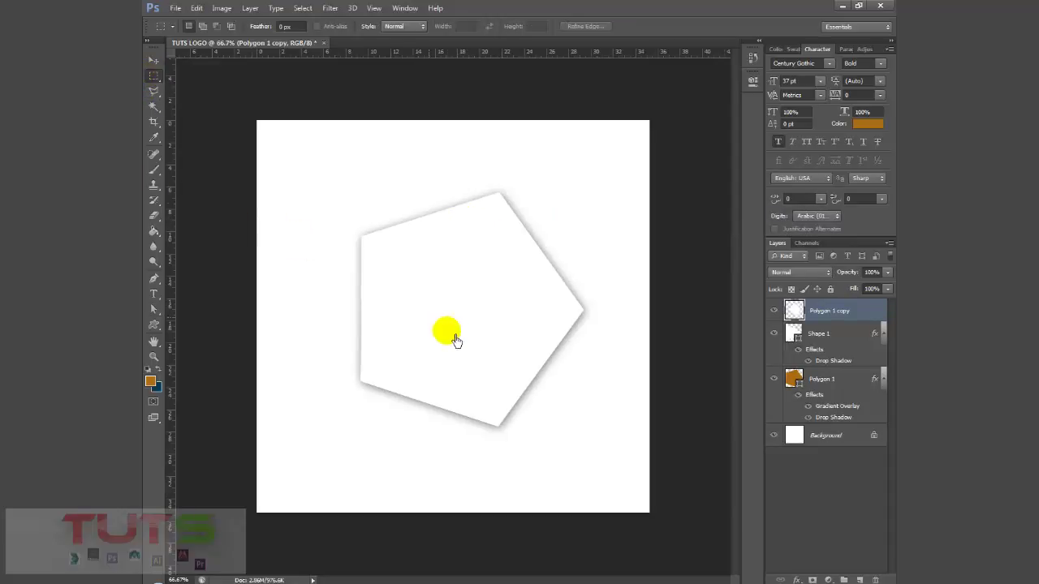
{"action": "left_click_drag", "start_coordinate": [321, 285], "coordinate": [620, 456]}
{"action": "key", "text": "Down"}
{"action": "key", "text": "Down"}
{"action": "key", "text": "Down"}
{"action": "key", "text": "Down"}
{"action": "key", "text": "Down"}
{"action": "key", "text": "Down"}
{"action": "key", "text": "Down"}
{"action": "key", "text": "Down"}
{"action": "key", "text": "Down"}
{"action": "key", "text": "Down"}
{"action": "key", "text": "Down"}
{"action": "key", "text": "Down"}
{"action": "key", "text": "Down"}
{"action": "key", "text": "Down"}
{"action": "key", "text": "Down"}
{"action": "key", "text": "Down"}
{"action": "key", "text": "Down"}
{"action": "key", "text": "Down"}
{"action": "key", "text": "Down"}
{"action": "key", "text": "Down"}
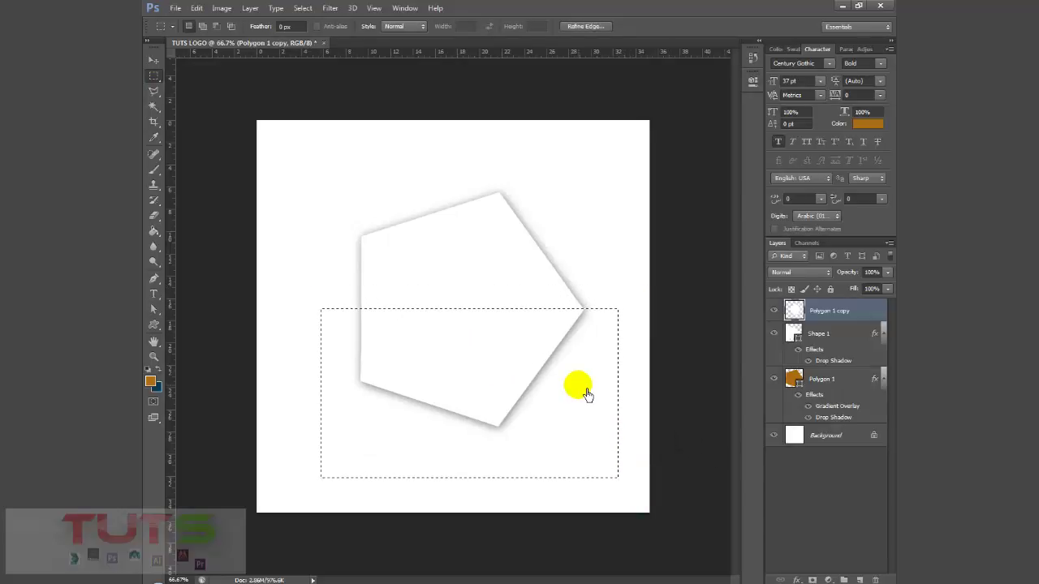
{"action": "key", "text": "Down"}
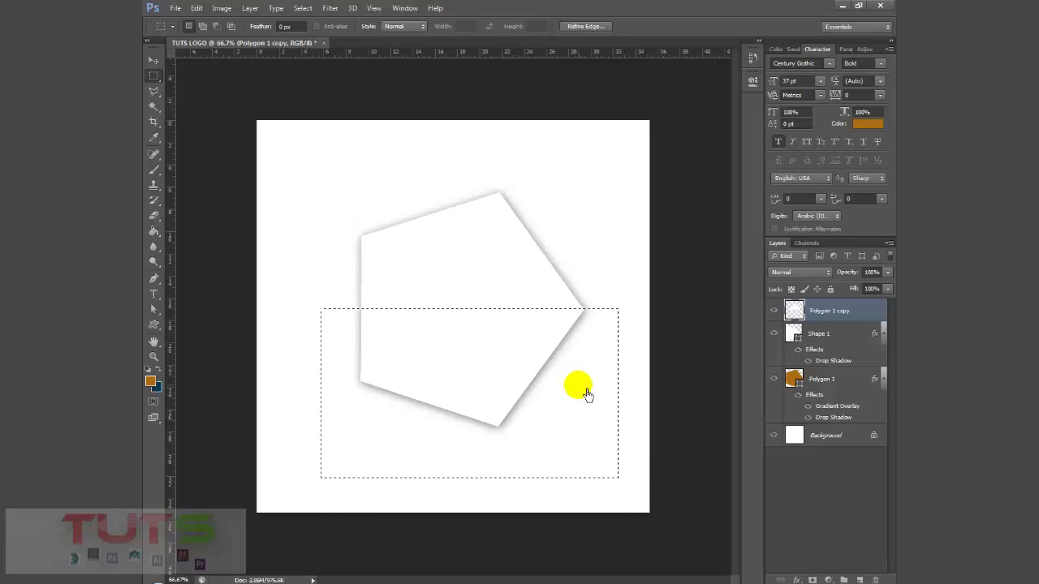
{"action": "key", "text": "alt+BackSpace"}
{"action": "left_click", "coordinate": [563, 373]}
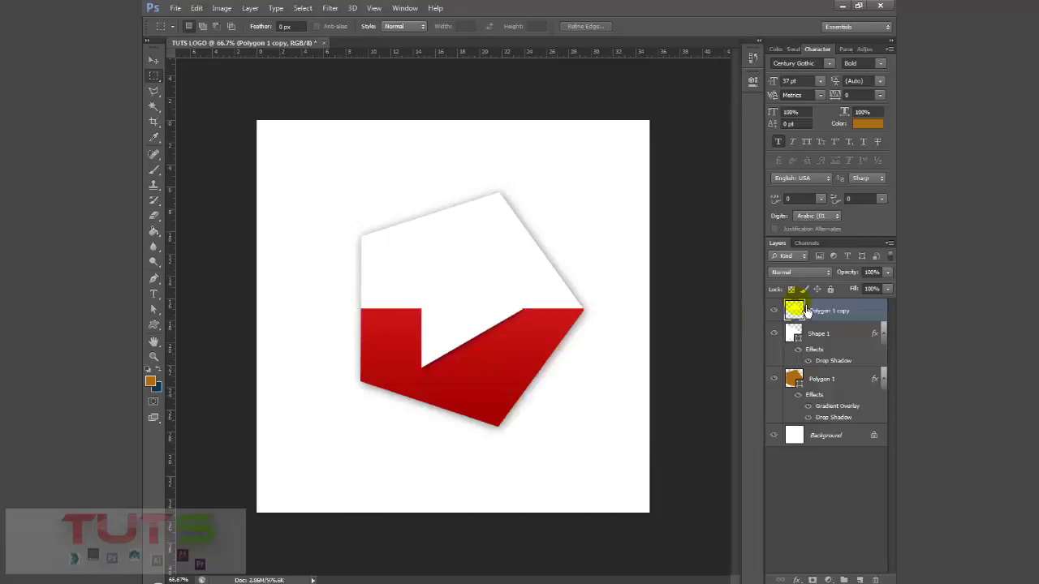
Lower the opacity of the white half-pentagon layer to 20%.
{"action": "left_click_drag", "start_coordinate": [856, 282], "coordinate": [808, 290]}
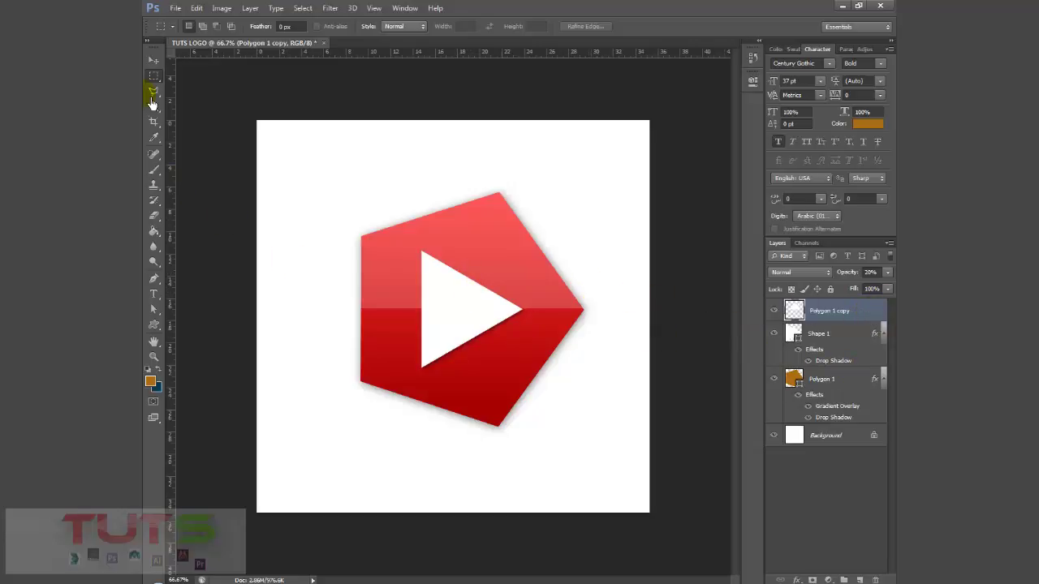
{"action": "left_click", "coordinate": [154, 61]}
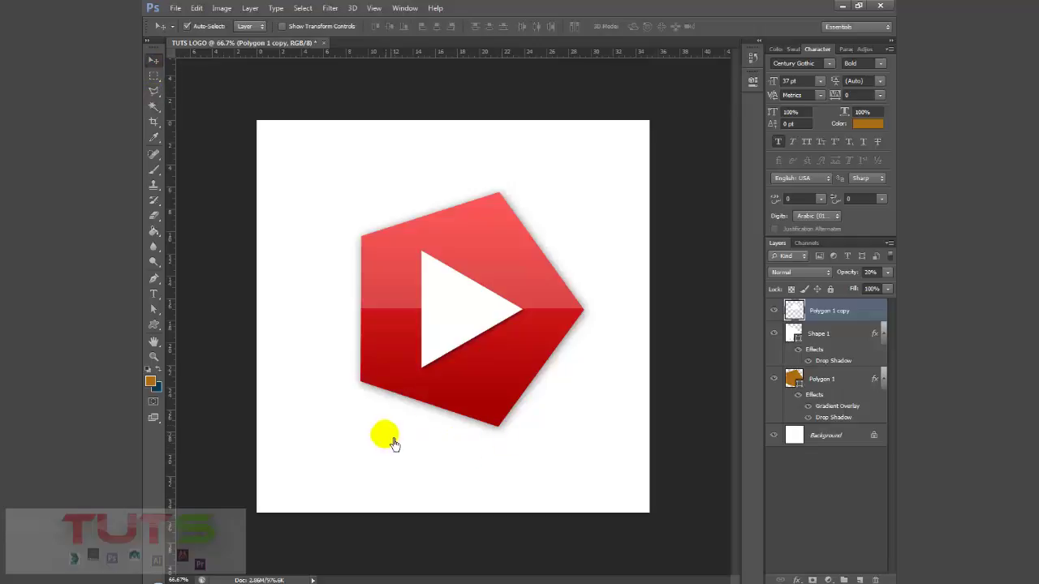
Duplicate the red pentagon layer Polygon 1 within the TUTS LOGO document, keeping the suggested name.
{"action": "left_click", "coordinate": [453, 408]}
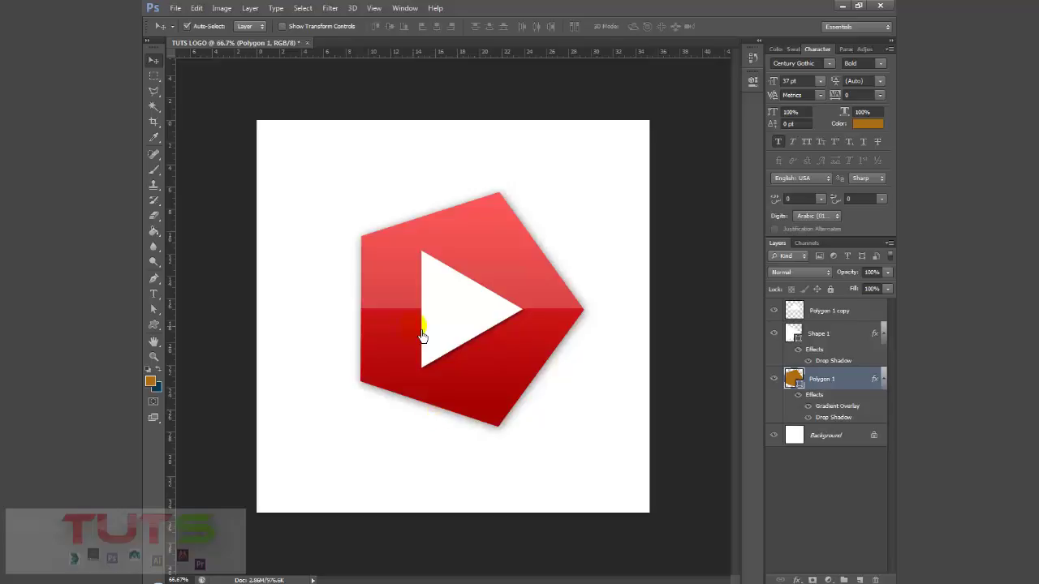
{"action": "left_click_drag", "start_coordinate": [792, 379], "coordinate": [858, 394]}
{"action": "right_click", "coordinate": [858, 392]}
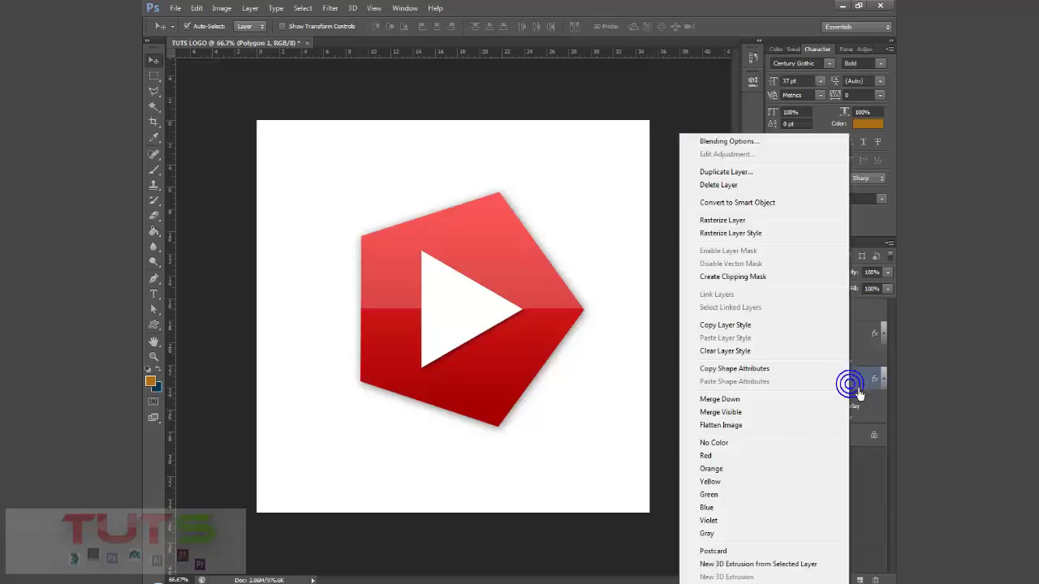
{"action": "left_click", "coordinate": [740, 174]}
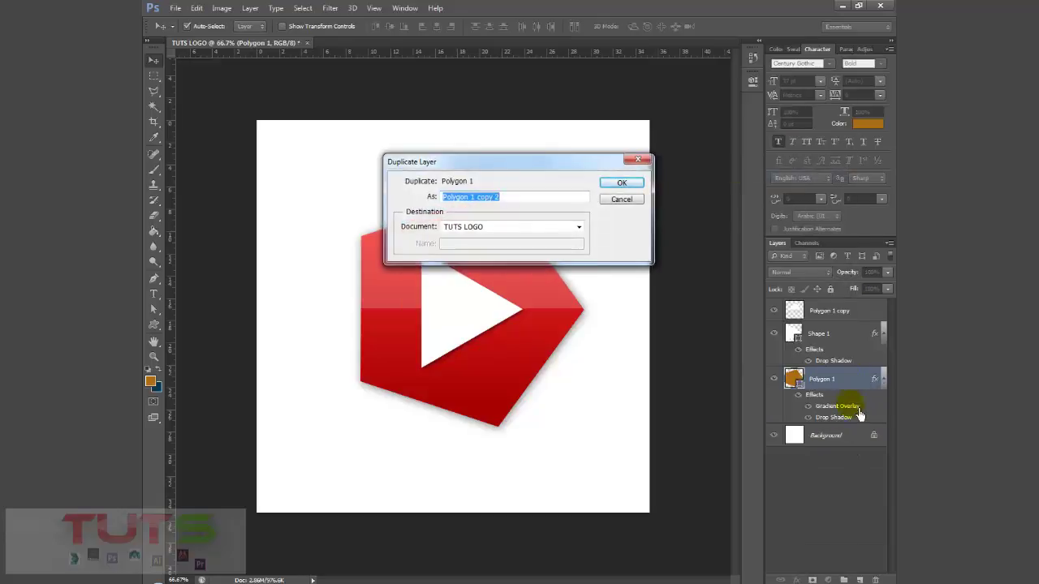
{"action": "left_click", "coordinate": [626, 184]}
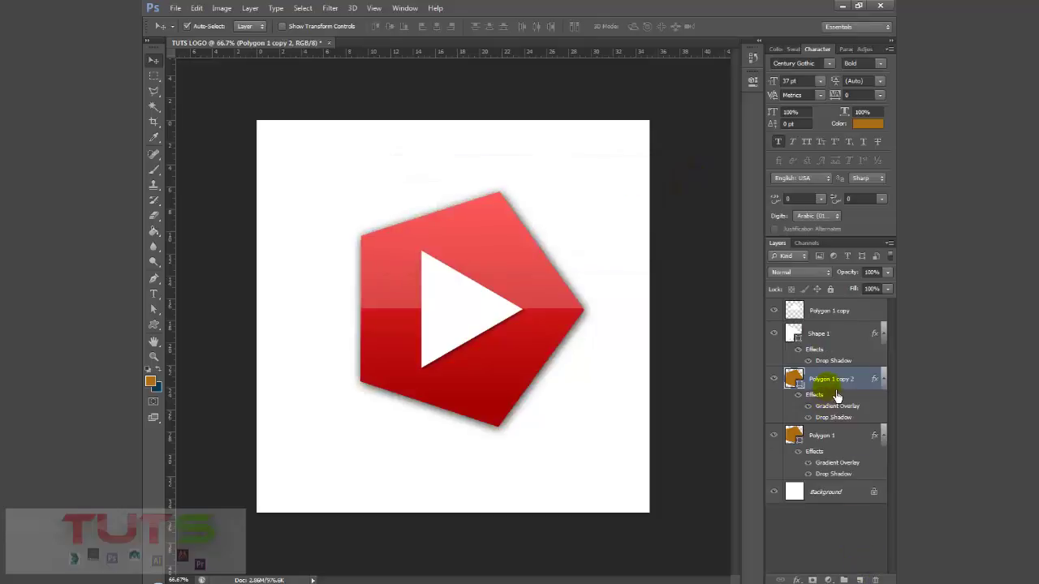
Move the duplicated red pentagon straight down until its topmost corner meets the lowest corner of the original pentagon.
{"action": "left_click", "coordinate": [830, 441]}
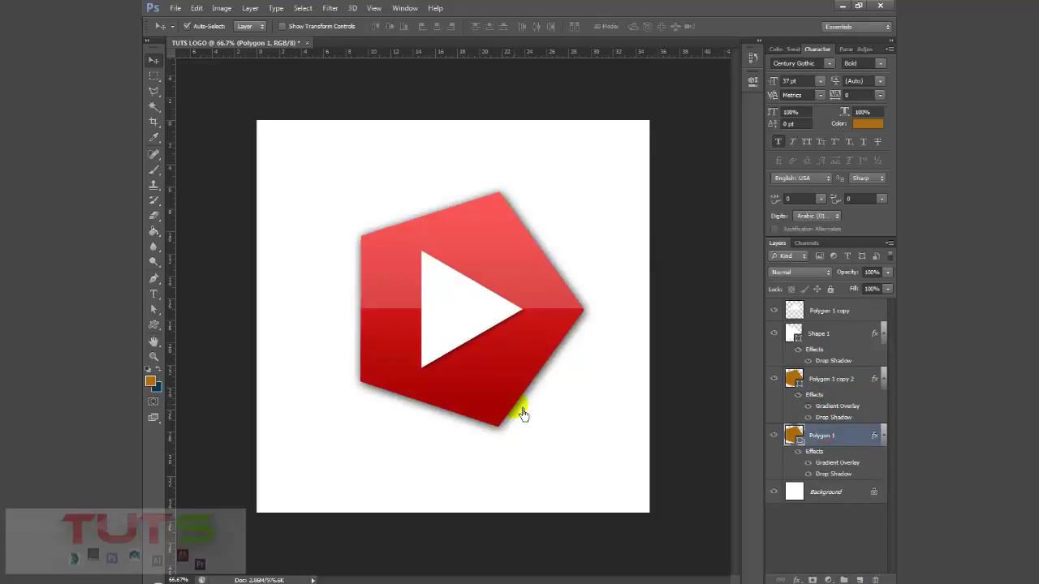
{"action": "left_click_drag", "start_coordinate": [511, 407], "coordinate": [503, 487]}
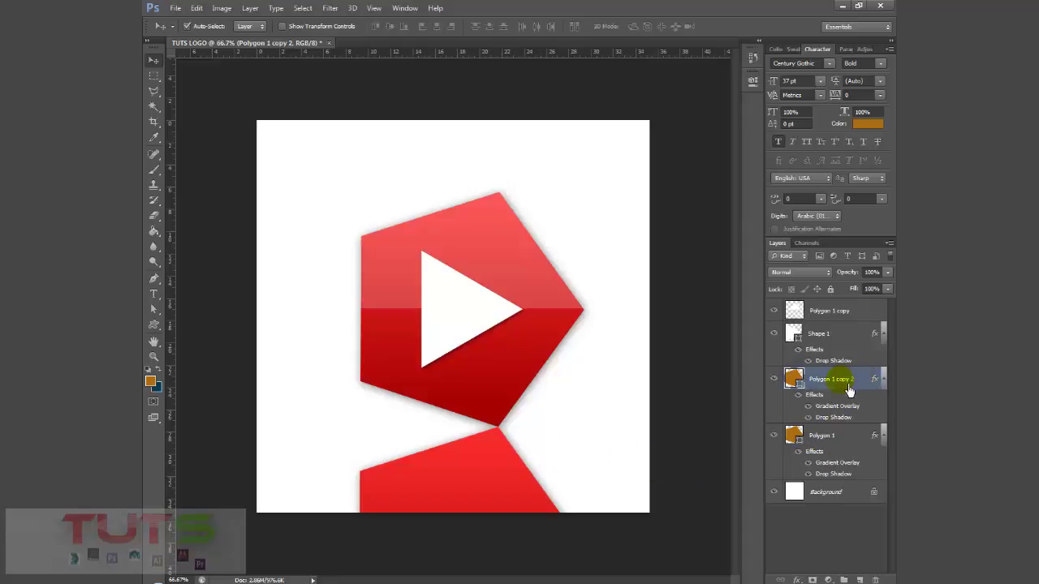
Check which layer holds the lower pentagon by toggling its visibility, and rename that layer REFLECT.
{"action": "left_click", "coordinate": [844, 448]}
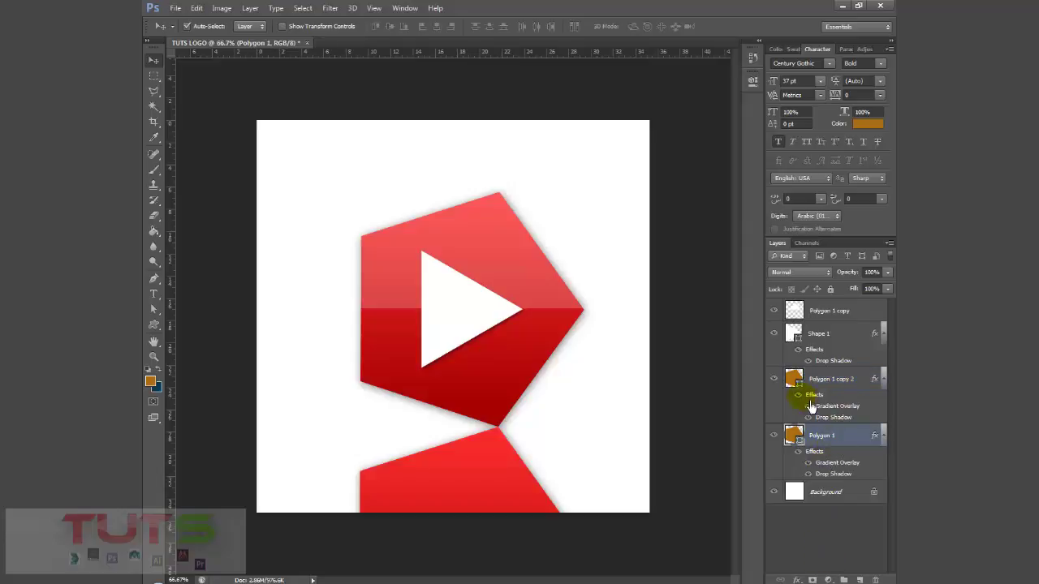
{"action": "left_click", "coordinate": [774, 379]}
{"action": "left_click", "coordinate": [774, 379]}
{"action": "double_click", "coordinate": [848, 383]}
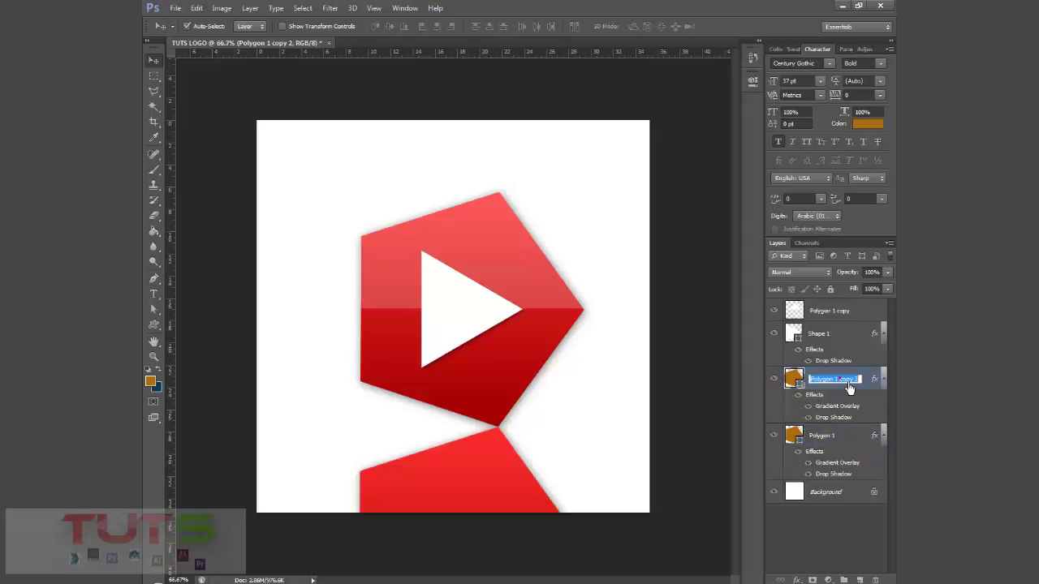
{"action": "type", "text": "REFLECT"}
{"action": "key", "text": "Return"}
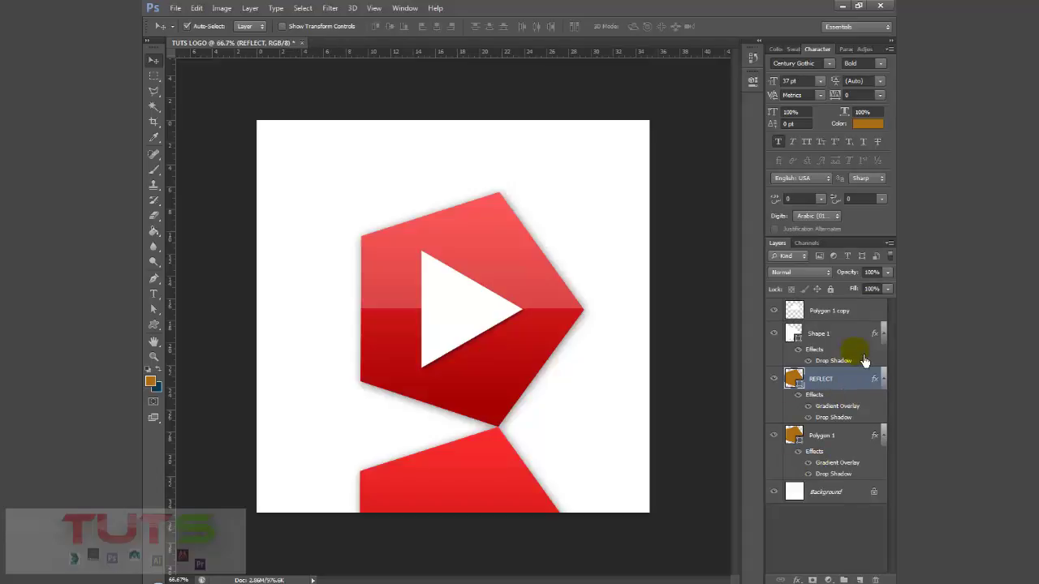
Reverse the direction of the red Gradient Overlay on the REFLECT layer.
{"action": "right_click", "coordinate": [849, 379]}
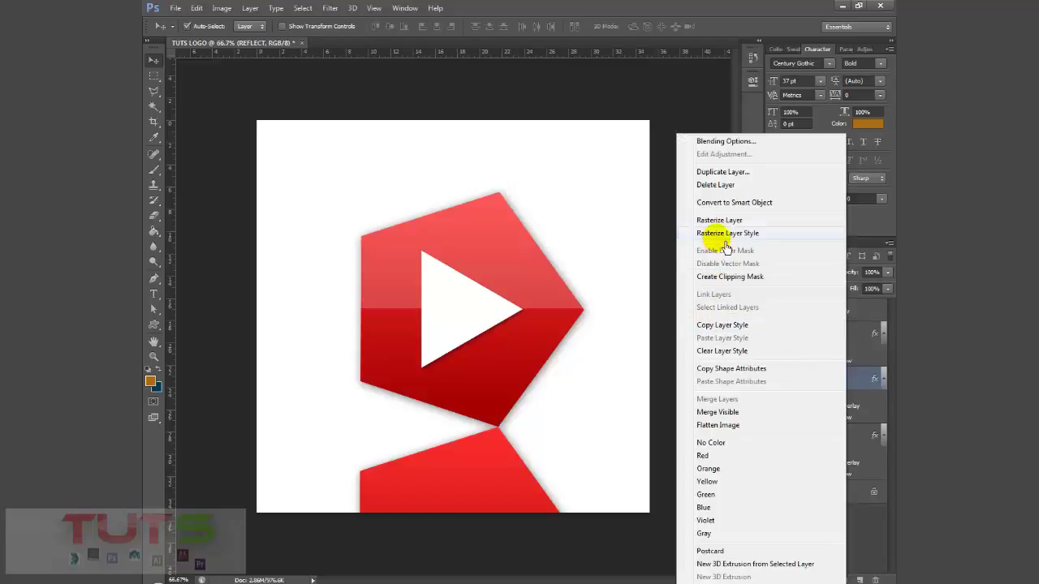
{"action": "left_click", "coordinate": [858, 375]}
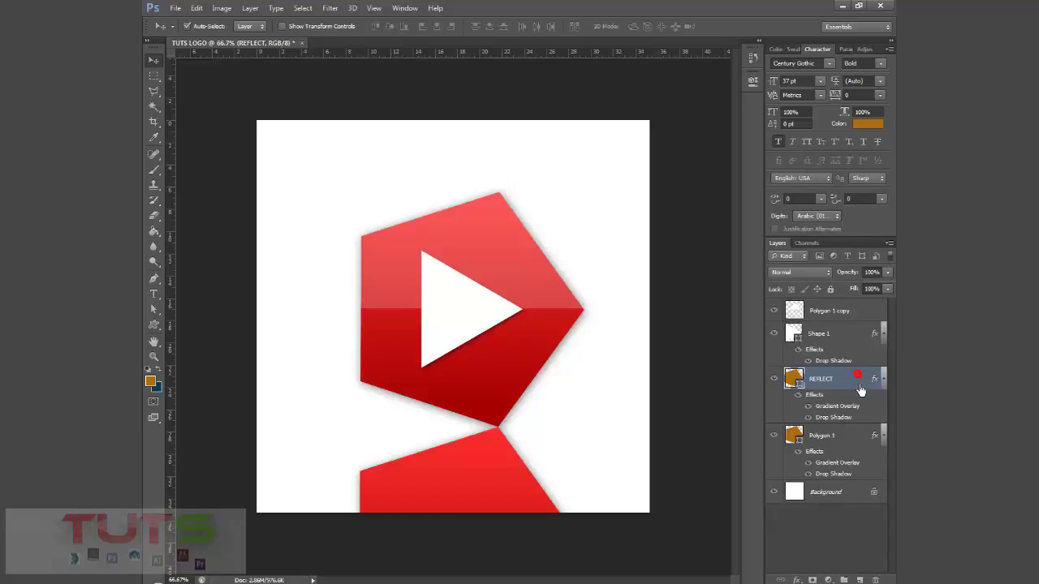
{"action": "double_click", "coordinate": [860, 388]}
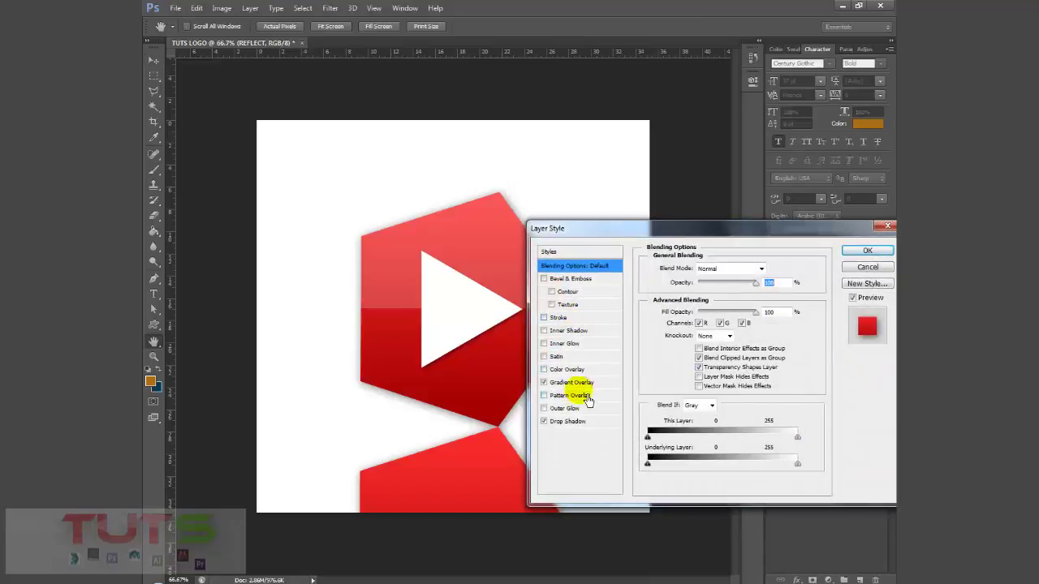
{"action": "left_click", "coordinate": [582, 385]}
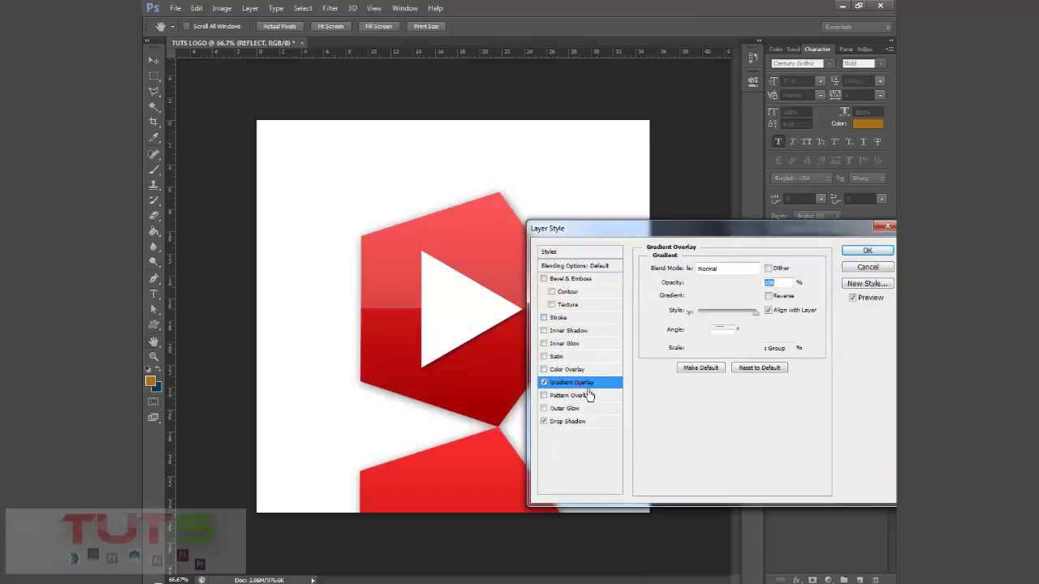
{"action": "left_click", "coordinate": [776, 299]}
{"action": "left_click", "coordinate": [865, 250]}
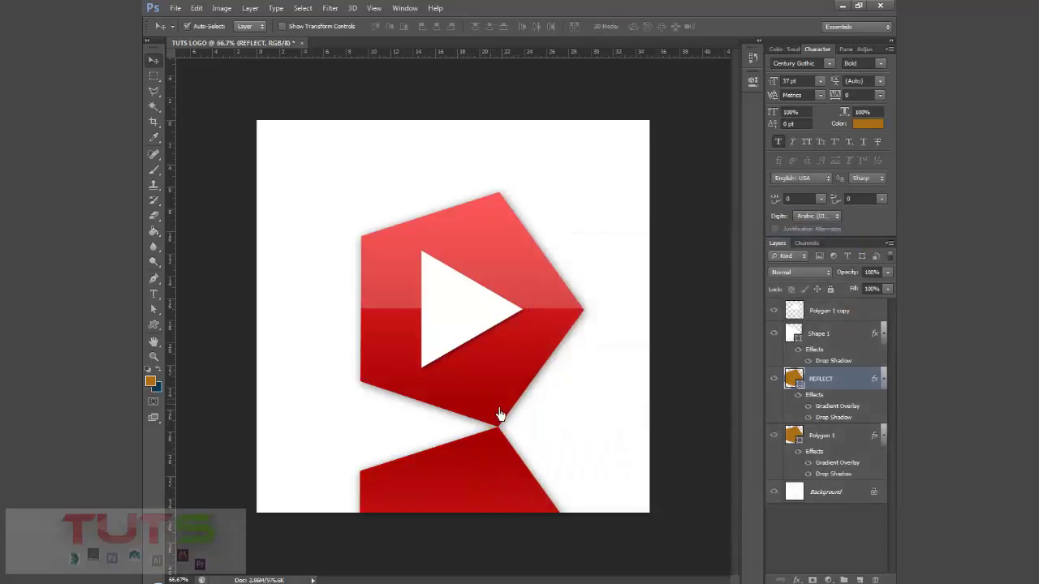
Rasterize the layer style of REFLECT, try a lower layer opacity and restore it to 100%.
{"action": "right_click", "coordinate": [851, 395]}
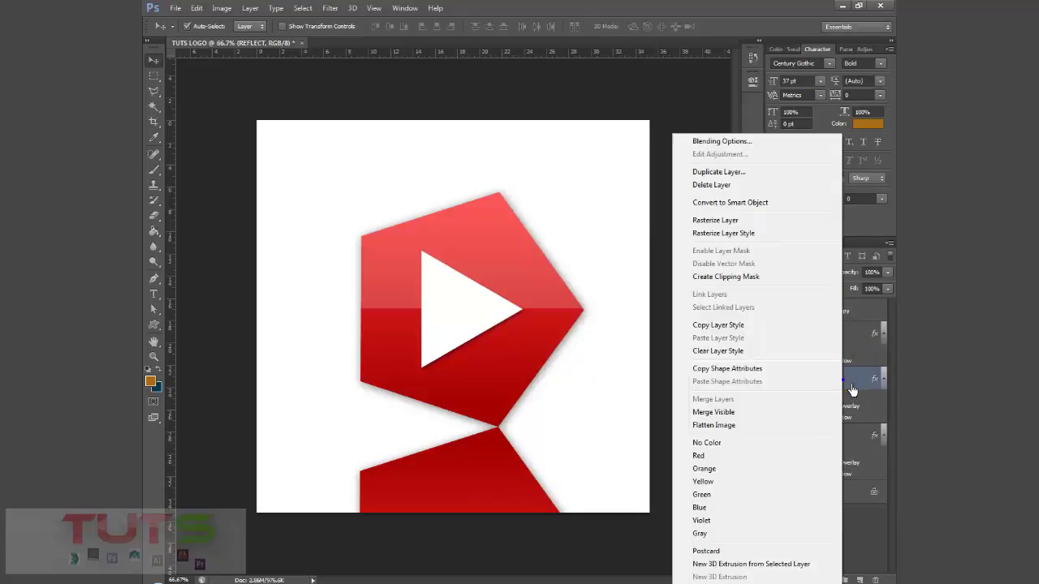
{"action": "left_click", "coordinate": [735, 233]}
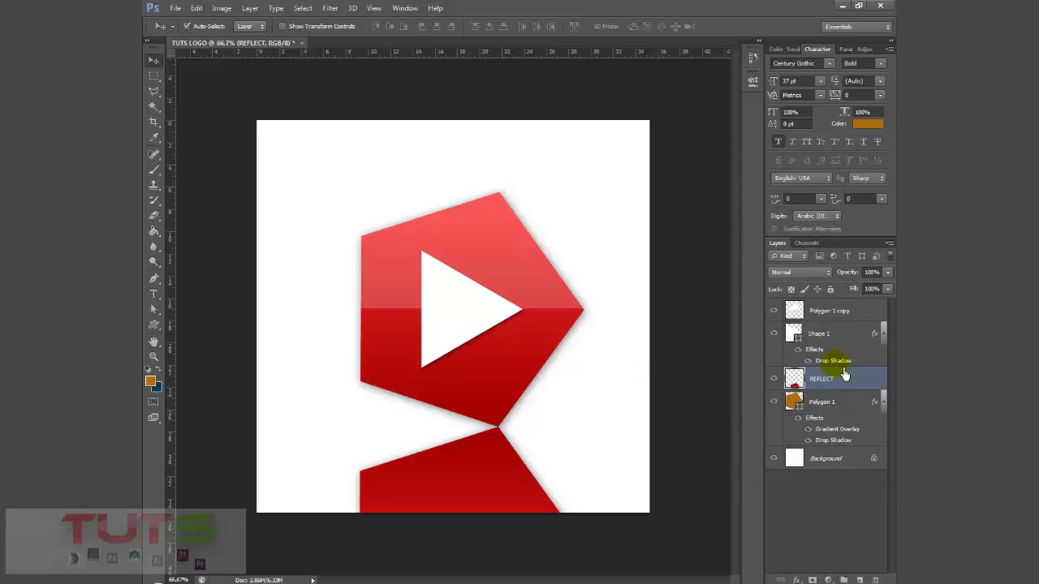
{"action": "left_click_drag", "start_coordinate": [845, 272], "coordinate": [820, 289]}
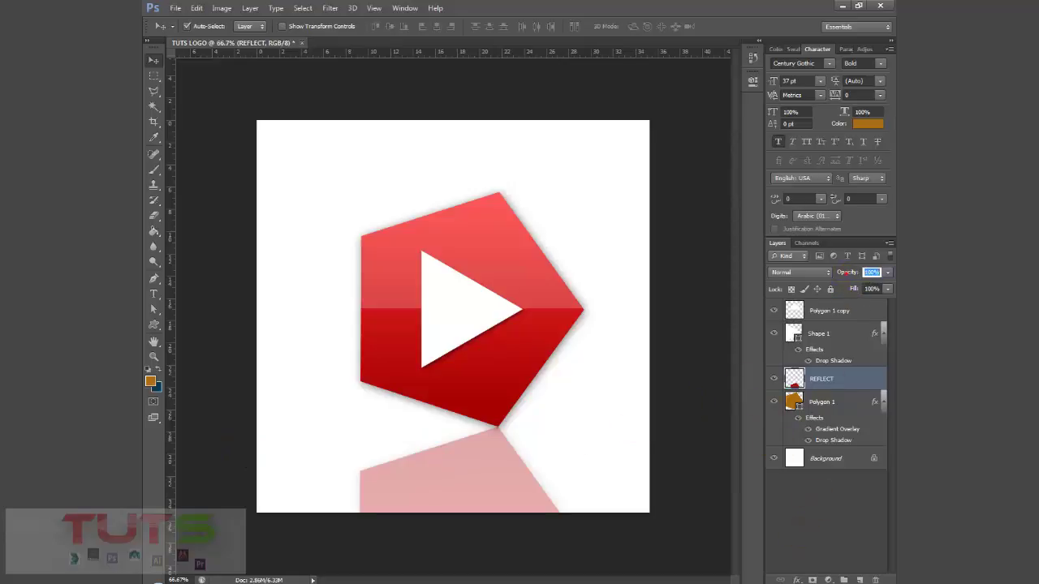
{"action": "left_click_drag", "start_coordinate": [847, 273], "coordinate": [889, 267]}
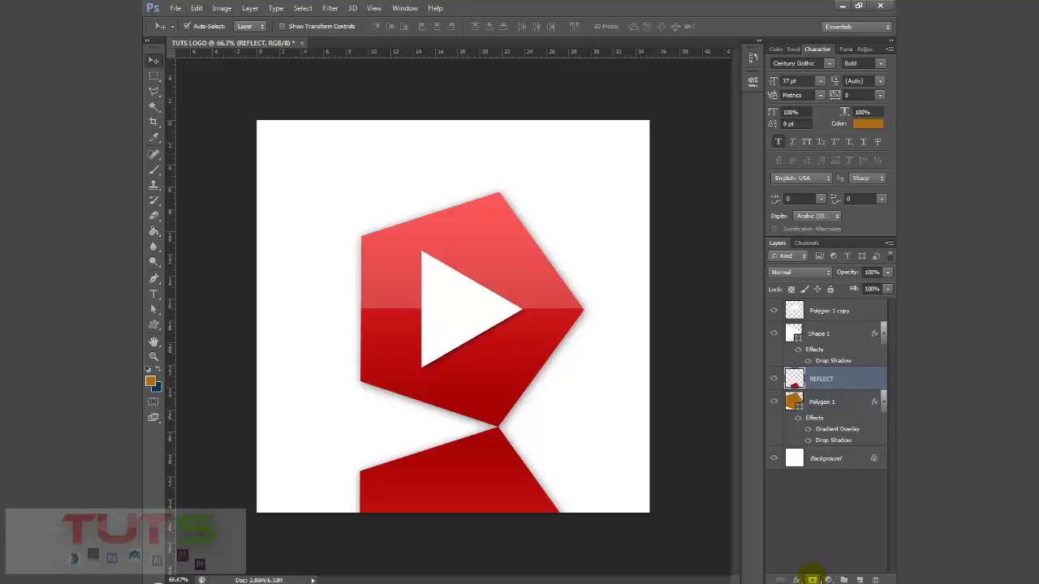
Add a layer mask and a vector mask to REFLECT, and choose the Gradient Tool with the white-to-black gradient.
{"action": "left_click", "coordinate": [812, 579]}
{"action": "left_click", "coordinate": [811, 579]}
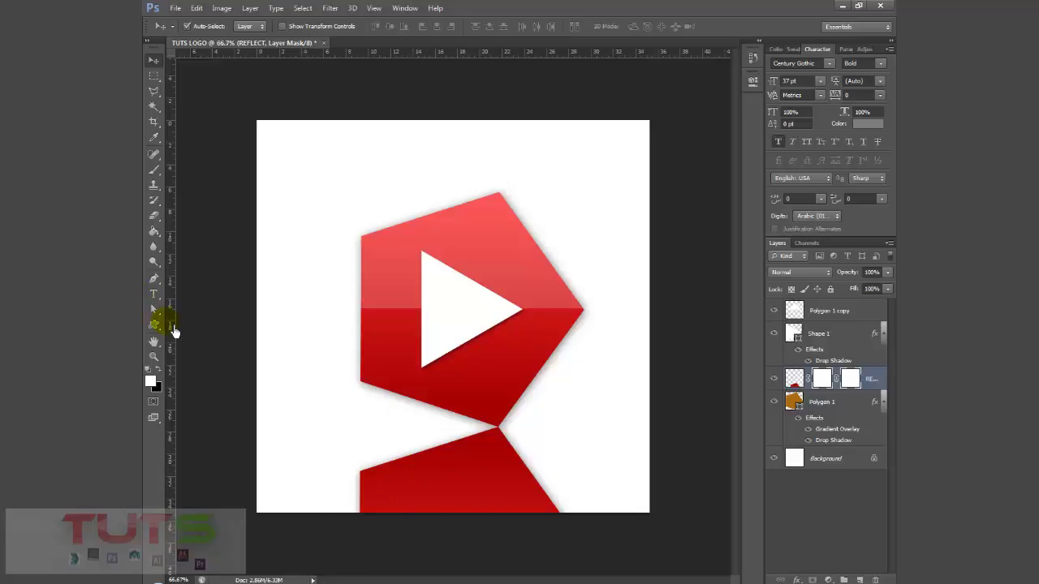
{"action": "left_click", "coordinate": [161, 235]}
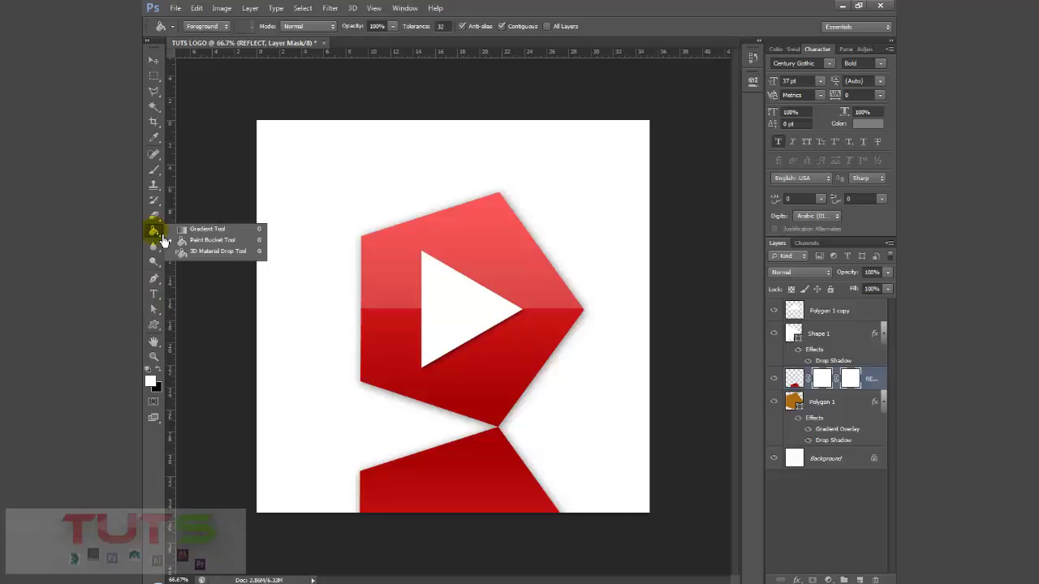
{"action": "left_click", "coordinate": [159, 237]}
{"action": "left_click", "coordinate": [191, 230]}
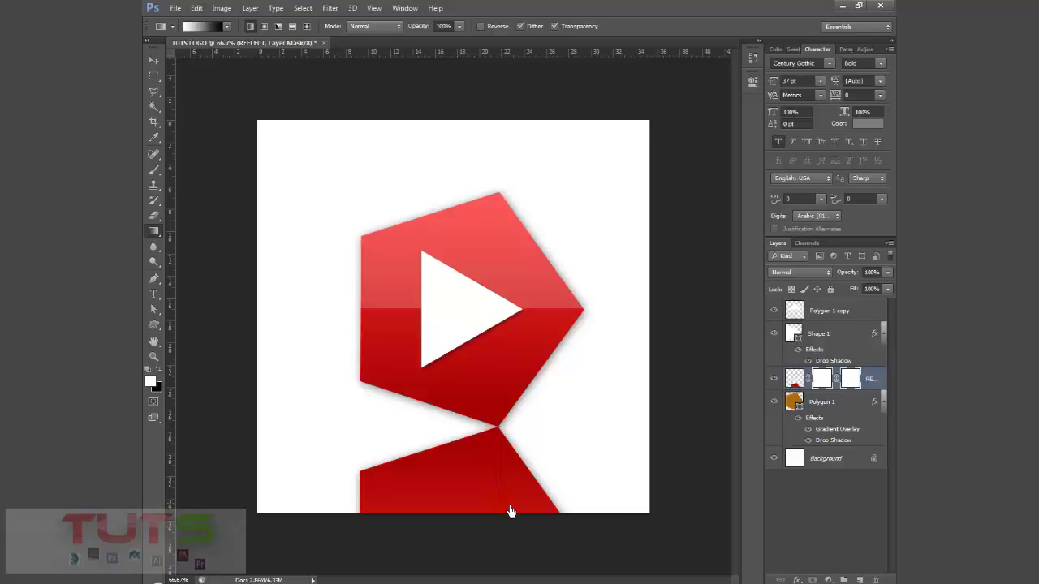
{"action": "left_click_drag", "start_coordinate": [510, 513], "coordinate": [510, 513]}
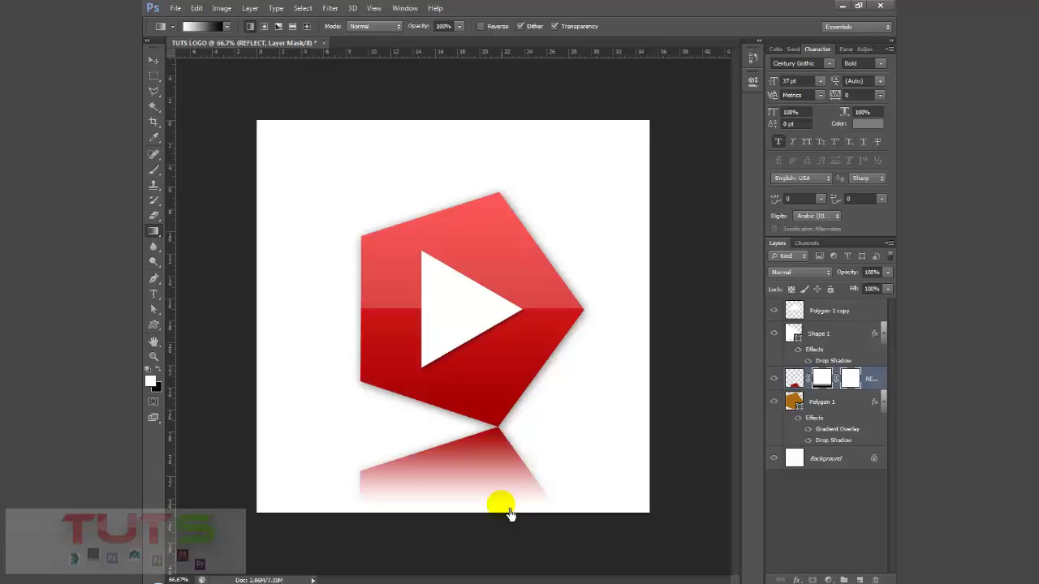
{"action": "key", "text": "ctrl+z"}
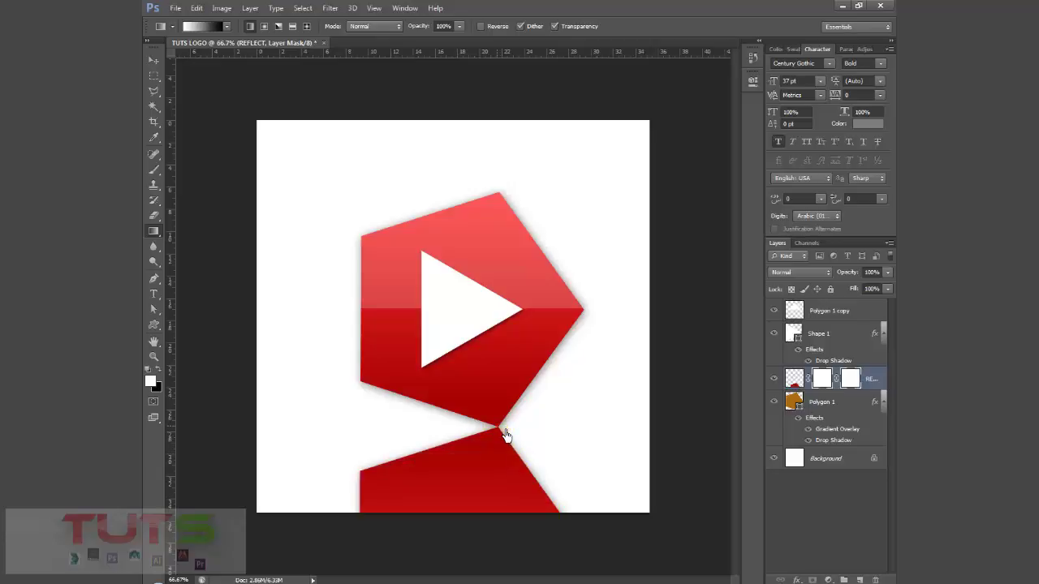
{"action": "left_click_drag", "start_coordinate": [508, 519], "coordinate": [508, 519]}
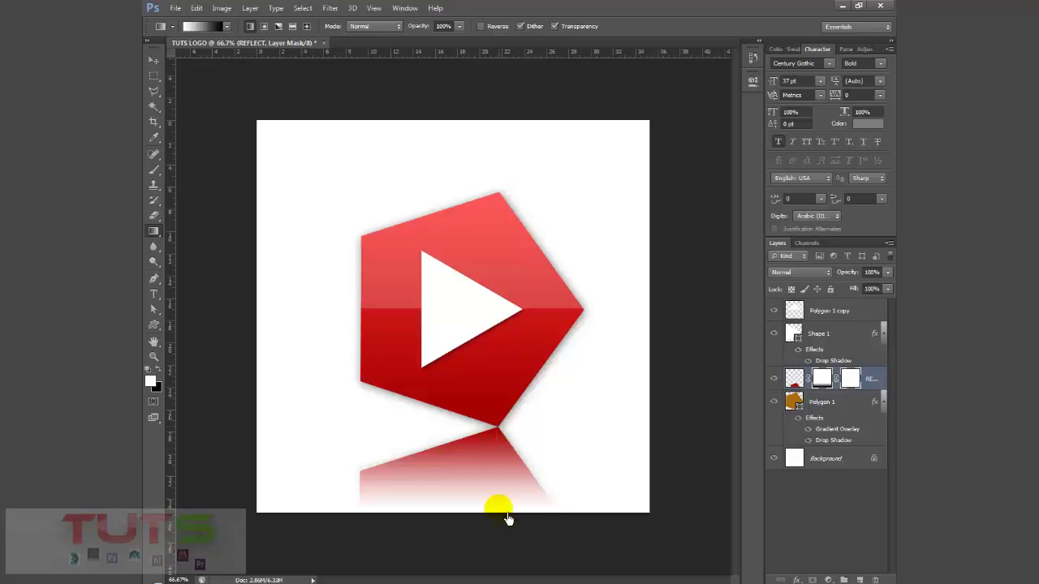
{"action": "key", "text": "ctrl+z"}
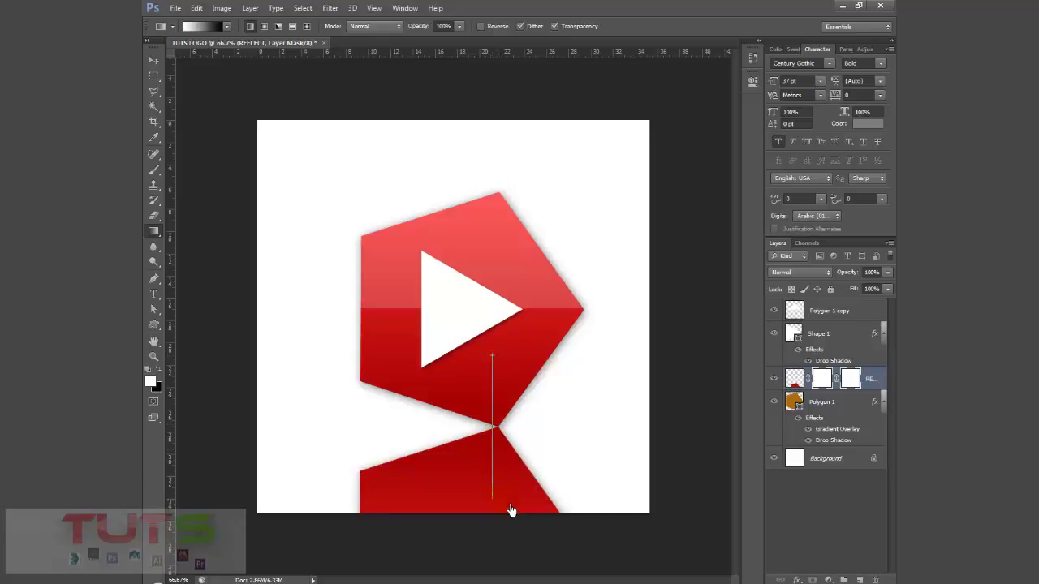
{"action": "left_click_drag", "start_coordinate": [512, 560], "coordinate": [511, 562]}
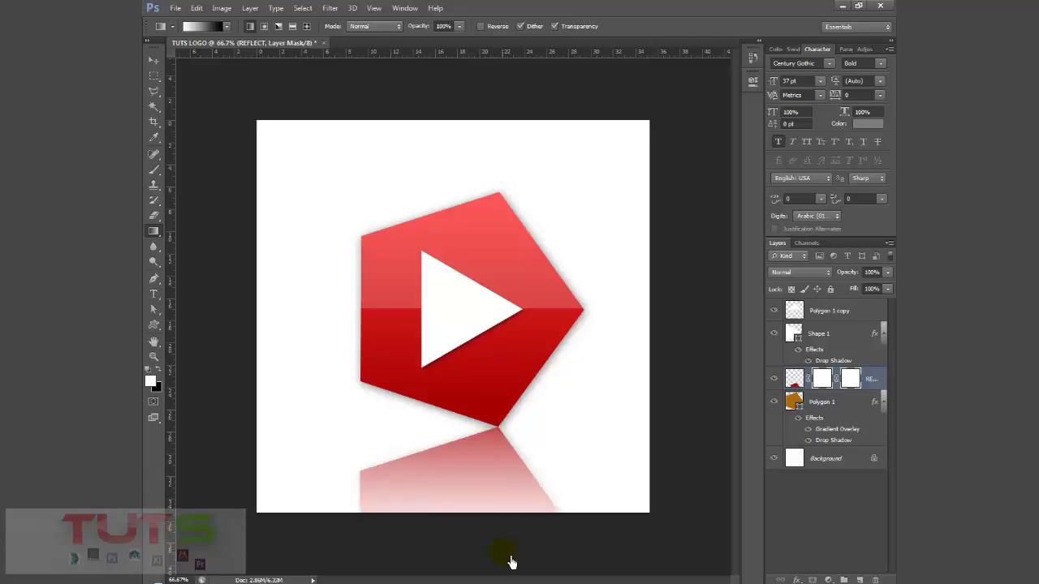
{"action": "key", "text": "ctrl+z"}
Fade REFLECT with a downward mask gradient from the pentagons' meeting corner to the canvas's lower edge, and set its opacity to 51%.
{"action": "left_click_drag", "start_coordinate": [497, 424], "coordinate": [511, 523]}
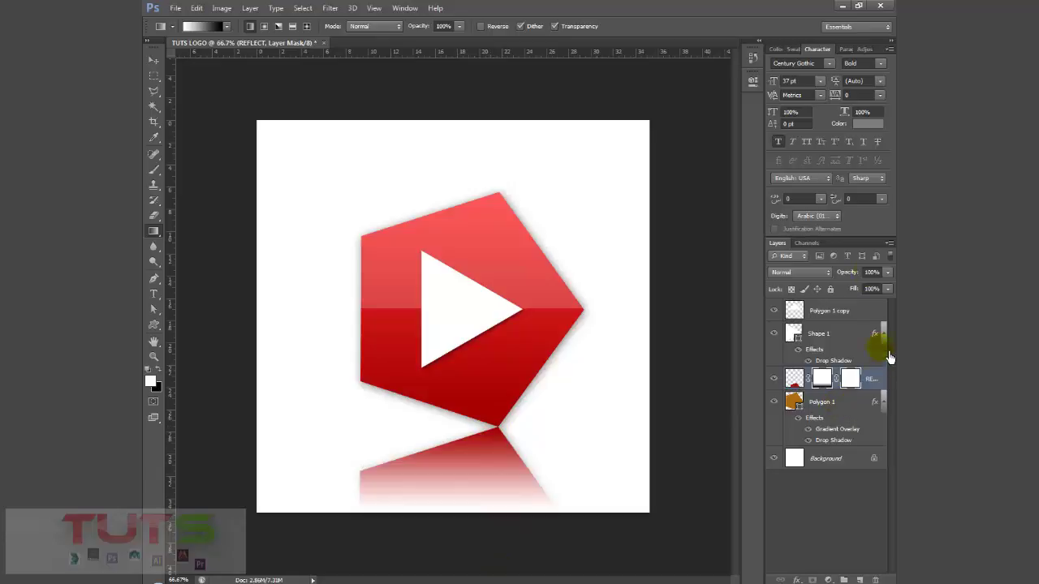
{"action": "left_click_drag", "start_coordinate": [859, 279], "coordinate": [830, 283]}
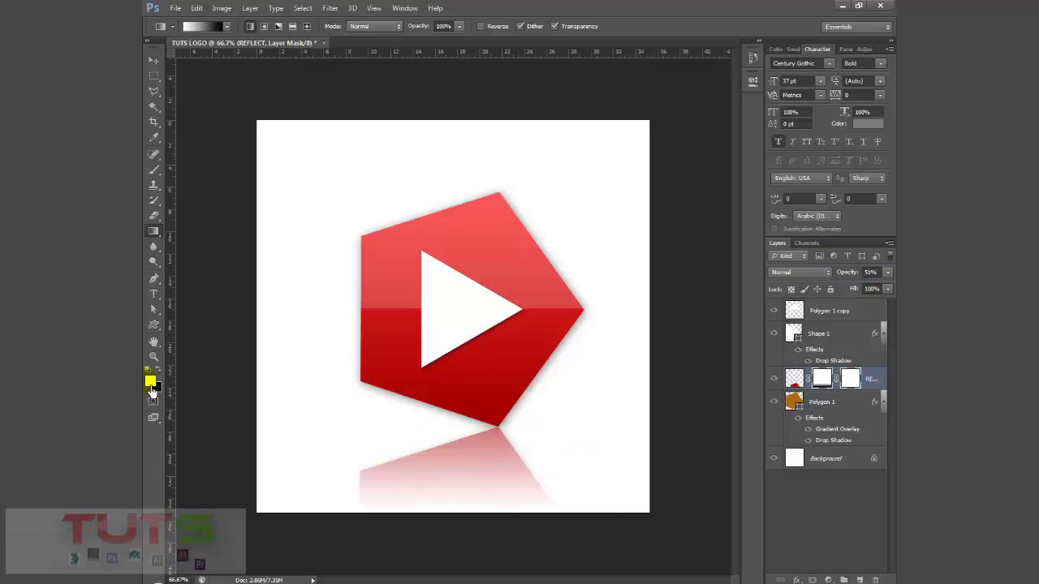
{"action": "left_click", "coordinate": [152, 60]}
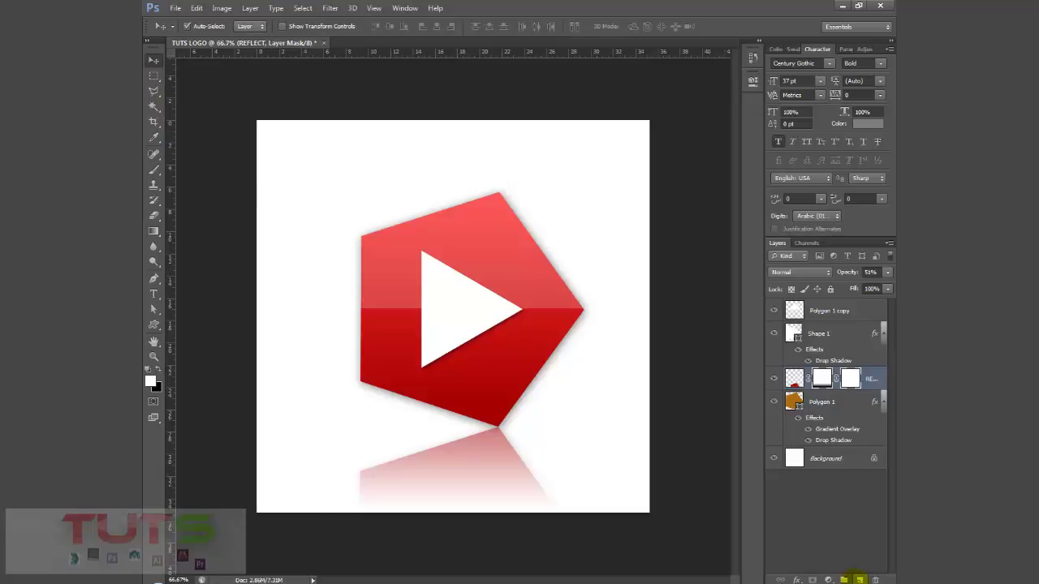
Create a new layer named SHADOW] above REFLECT, and set the Brush tool's foreground color to black (000000).
{"action": "left_click", "coordinate": [859, 579]}
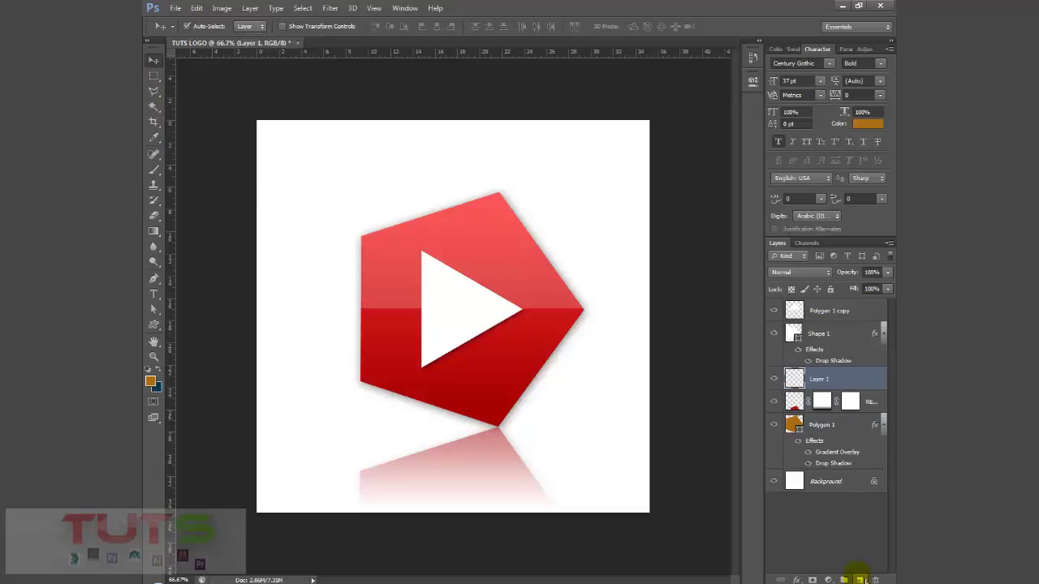
{"action": "double_click", "coordinate": [814, 379]}
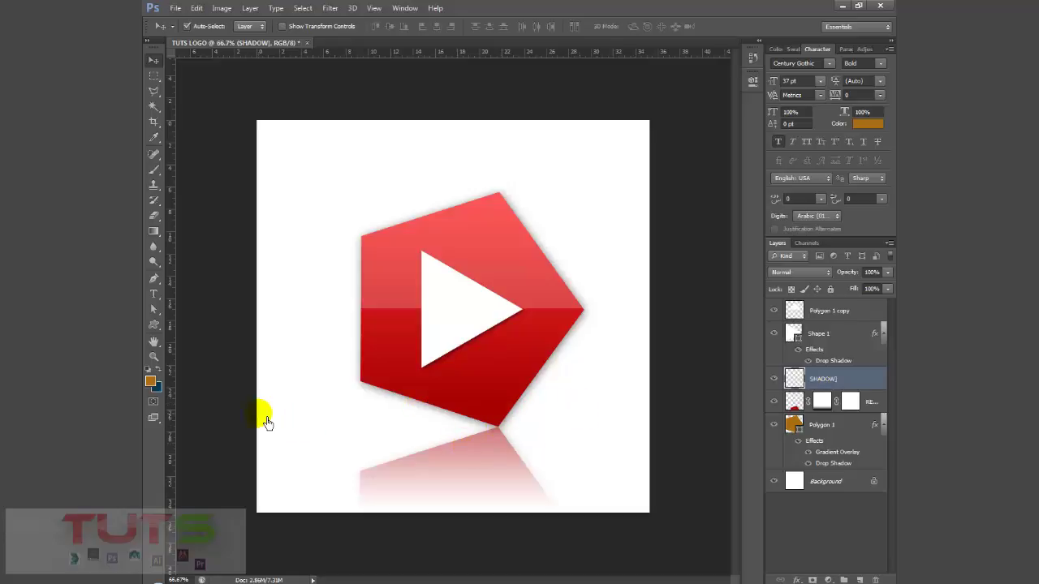
{"action": "left_click", "coordinate": [159, 177]}
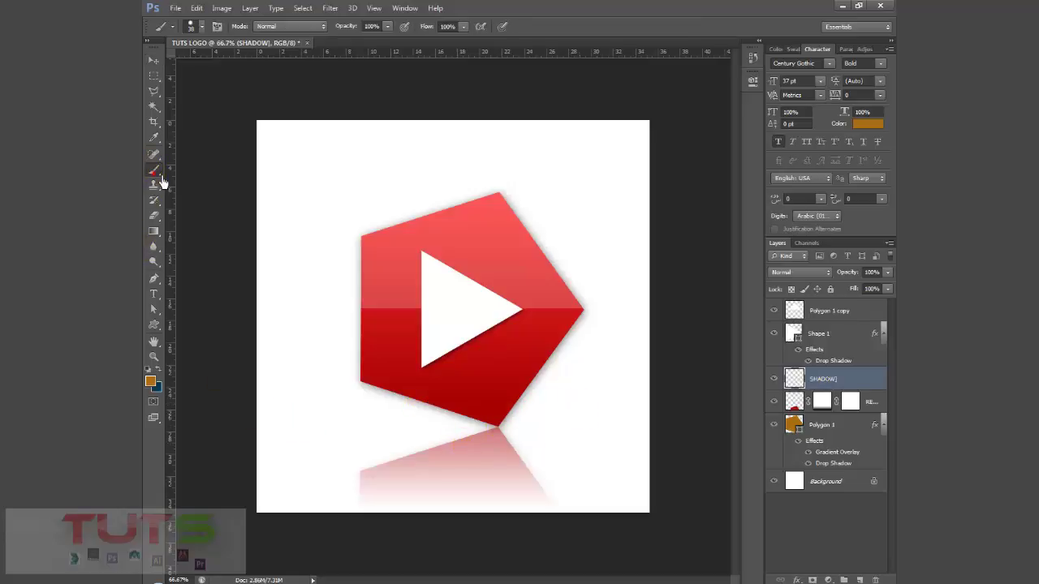
{"action": "left_click", "coordinate": [150, 380]}
{"action": "left_click_drag", "start_coordinate": [636, 376], "coordinate": [774, 496]}
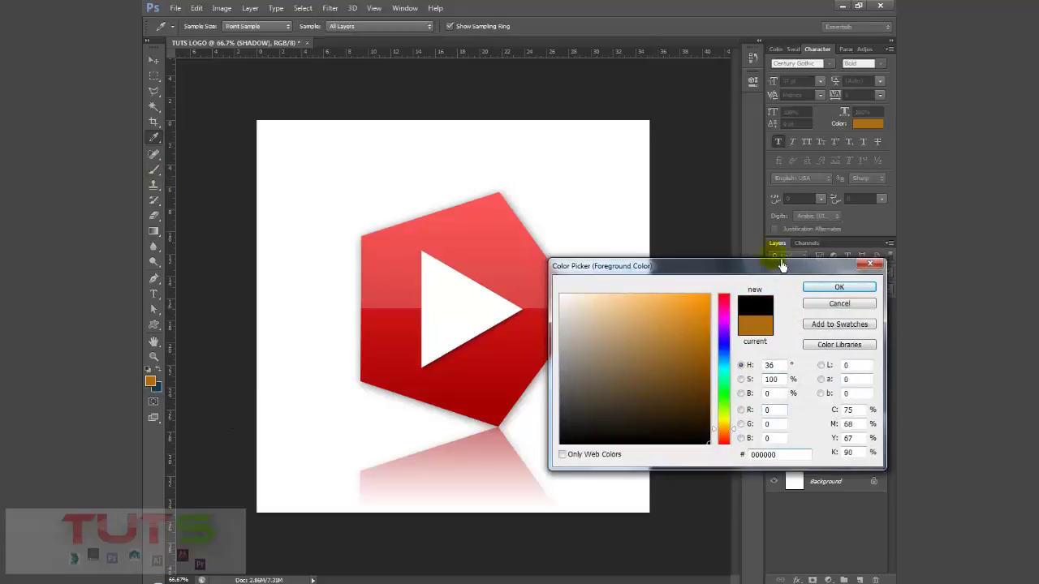
{"action": "left_click", "coordinate": [821, 290]}
{"action": "right_click", "coordinate": [480, 256]}
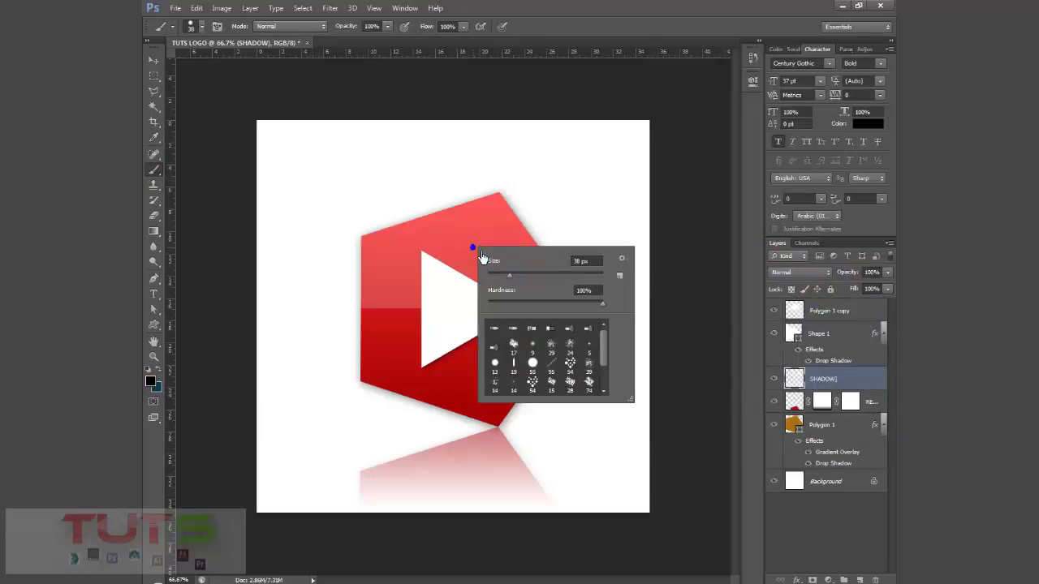
{"action": "scroll", "coordinate": [605, 351], "scroll_direction": "down", "scroll_amount": 2}
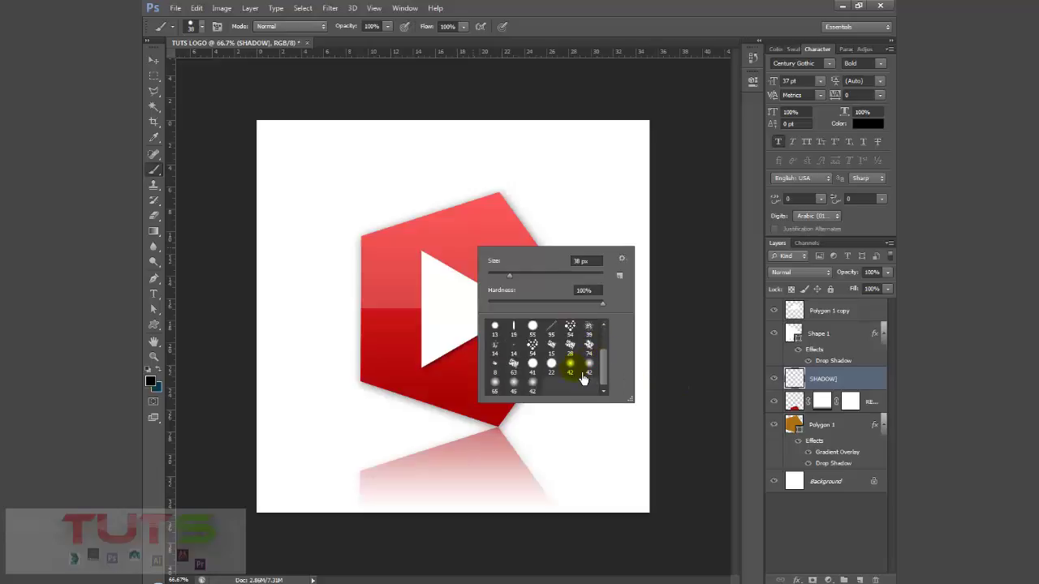
{"action": "left_click", "coordinate": [532, 385]}
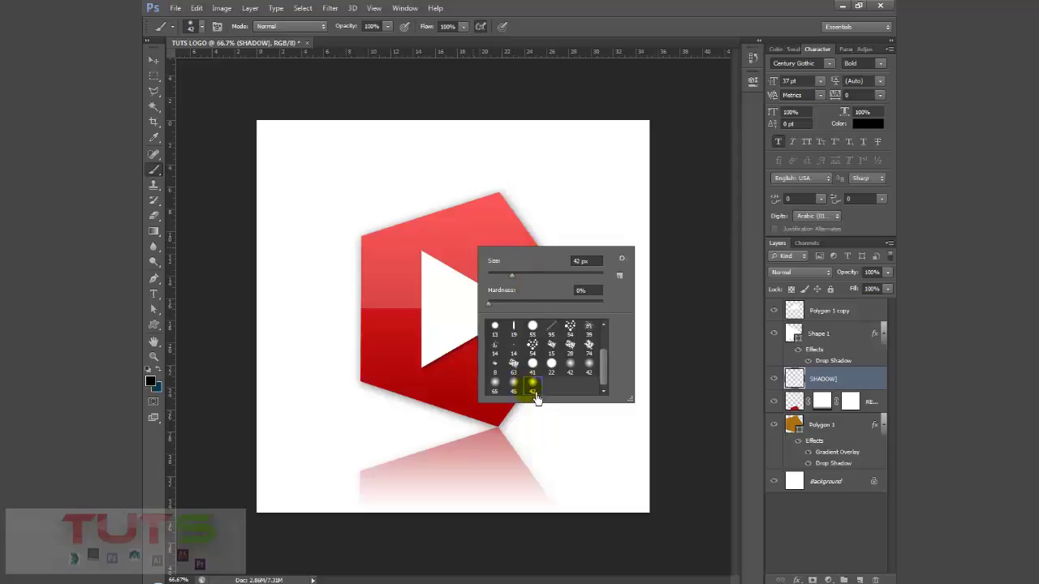
{"action": "left_click_drag", "start_coordinate": [511, 276], "coordinate": [548, 281]}
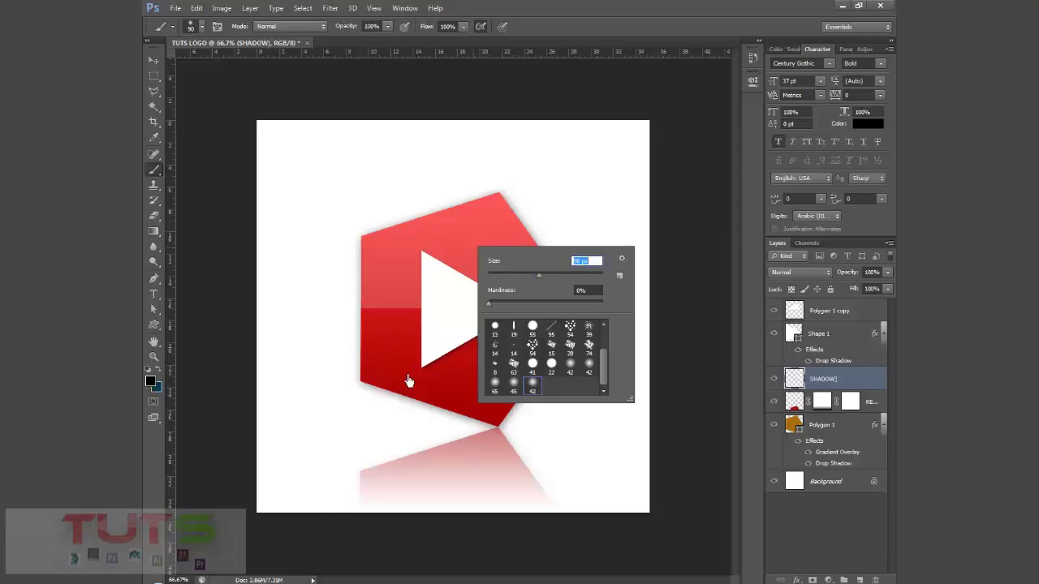
{"action": "left_click", "coordinate": [351, 365]}
{"action": "left_click", "coordinate": [374, 358]}
{"action": "left_click_drag", "start_coordinate": [388, 416], "coordinate": [400, 417]}
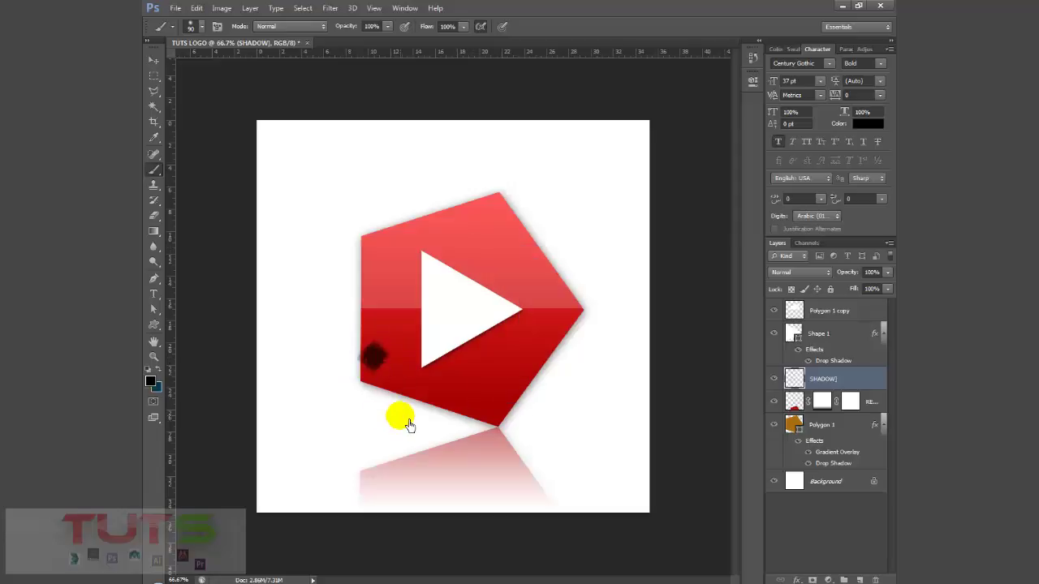
{"action": "key", "text": "ctrl+z"}
Select the last soft round brush preset, 42 px in size with 0% hardness.
{"action": "right_click", "coordinate": [418, 351]}
{"action": "left_click", "coordinate": [474, 486]}
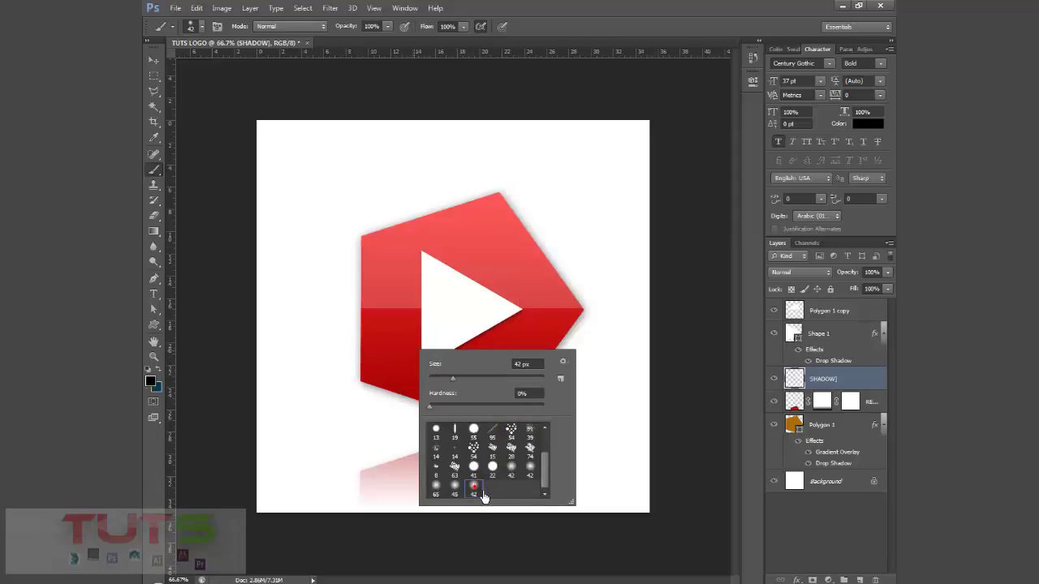
{"action": "left_click", "coordinate": [453, 277]}
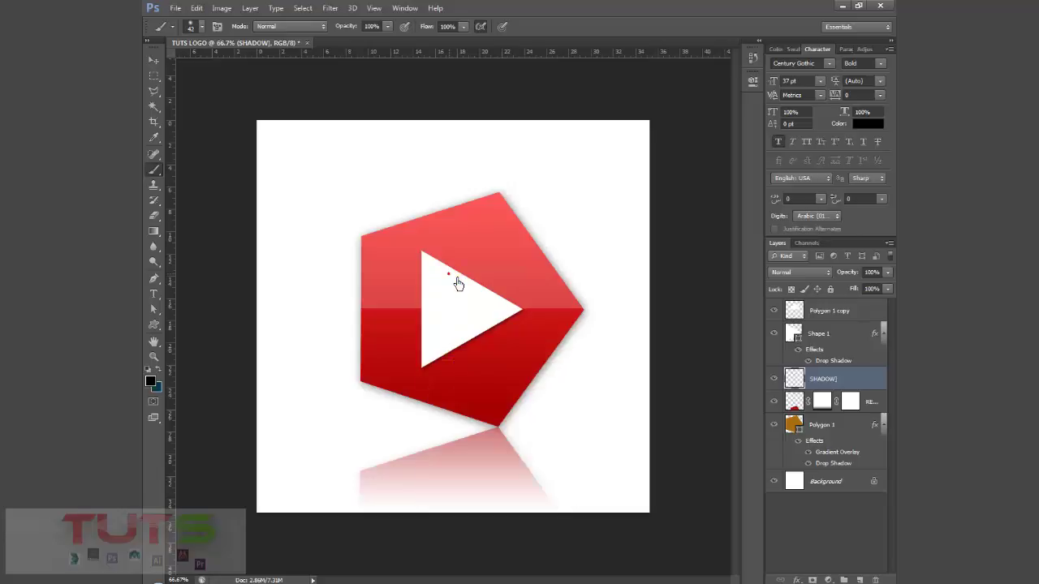
Replace the current brushes with the Basic Brushes set and select the 500 px soft round brush with 0% hardness.
{"action": "right_click", "coordinate": [433, 355]}
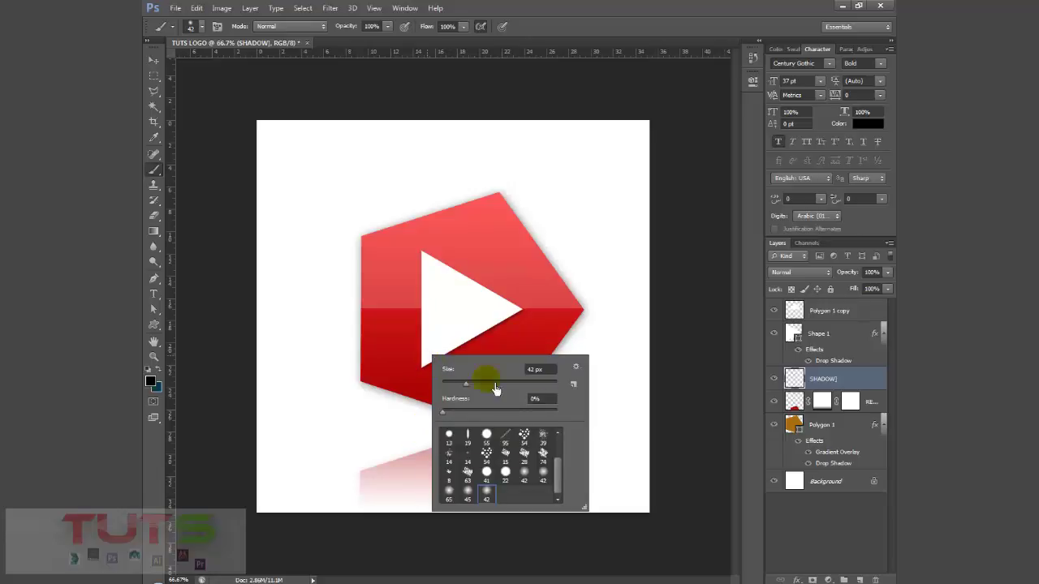
{"action": "left_click", "coordinate": [575, 369]}
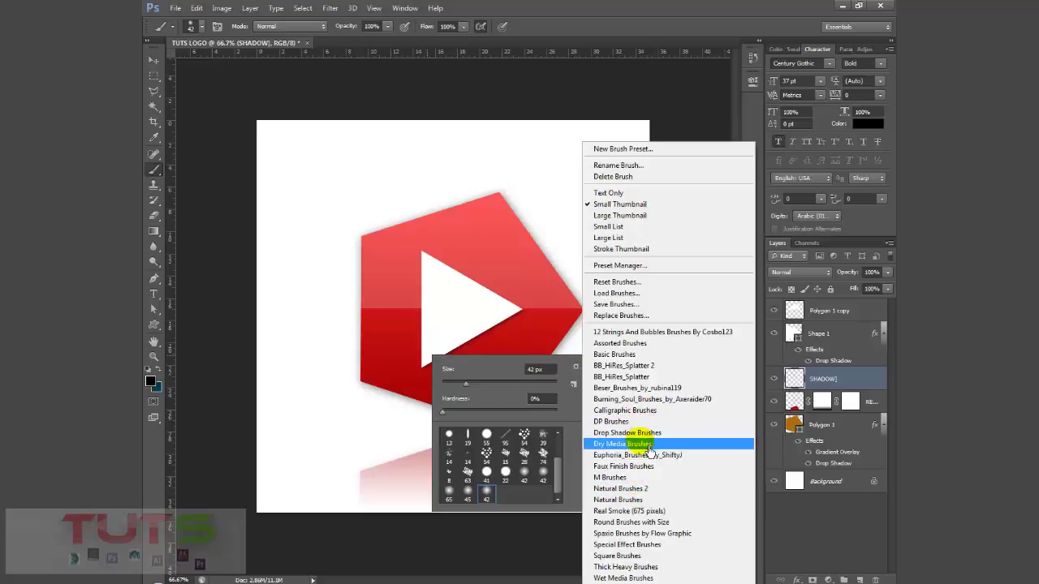
{"action": "left_click", "coordinate": [632, 355]}
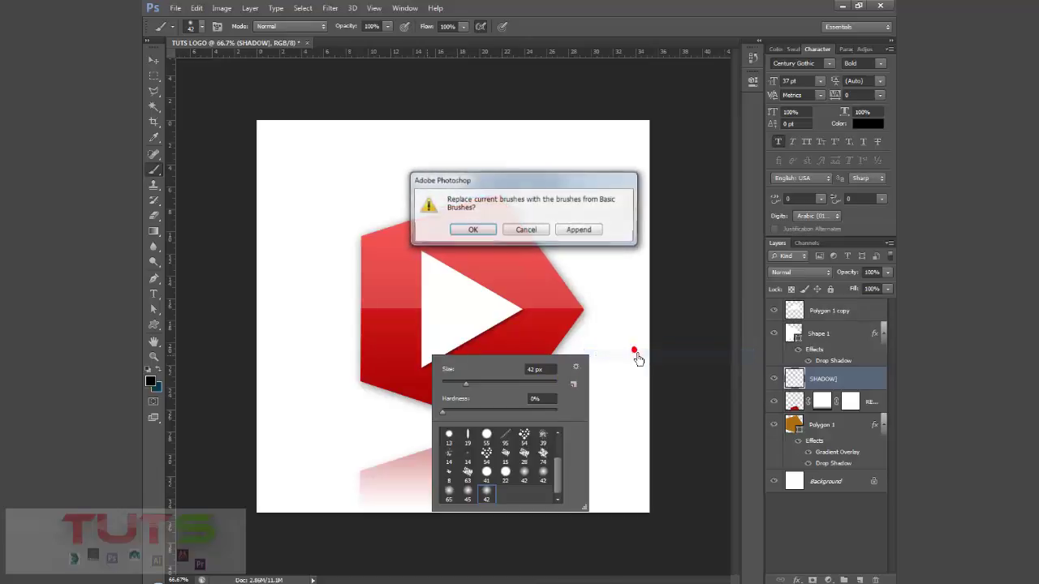
{"action": "left_click", "coordinate": [486, 234]}
{"action": "left_click_drag", "start_coordinate": [557, 464], "coordinate": [555, 503]}
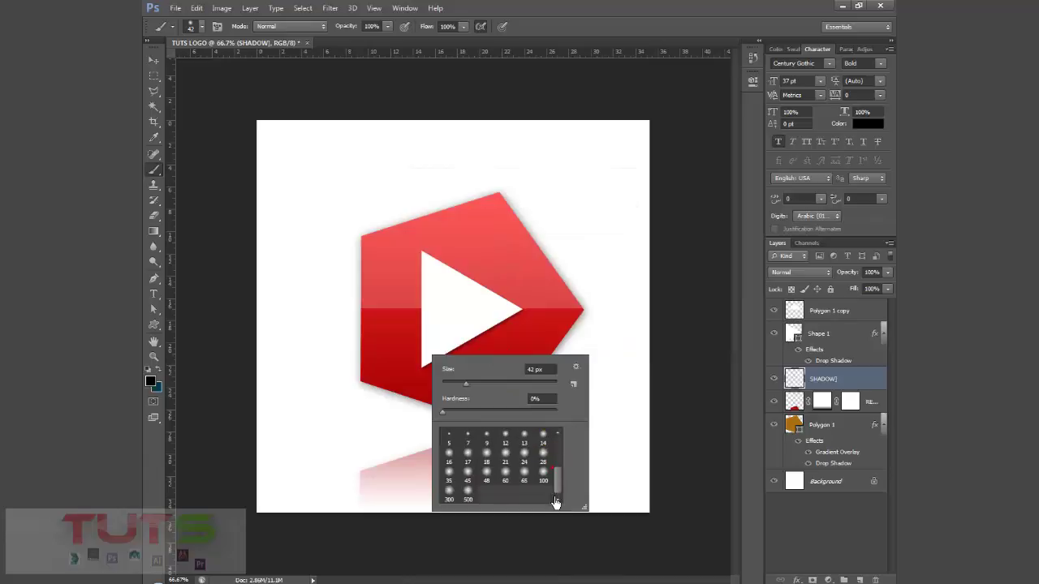
{"action": "left_click", "coordinate": [468, 493]}
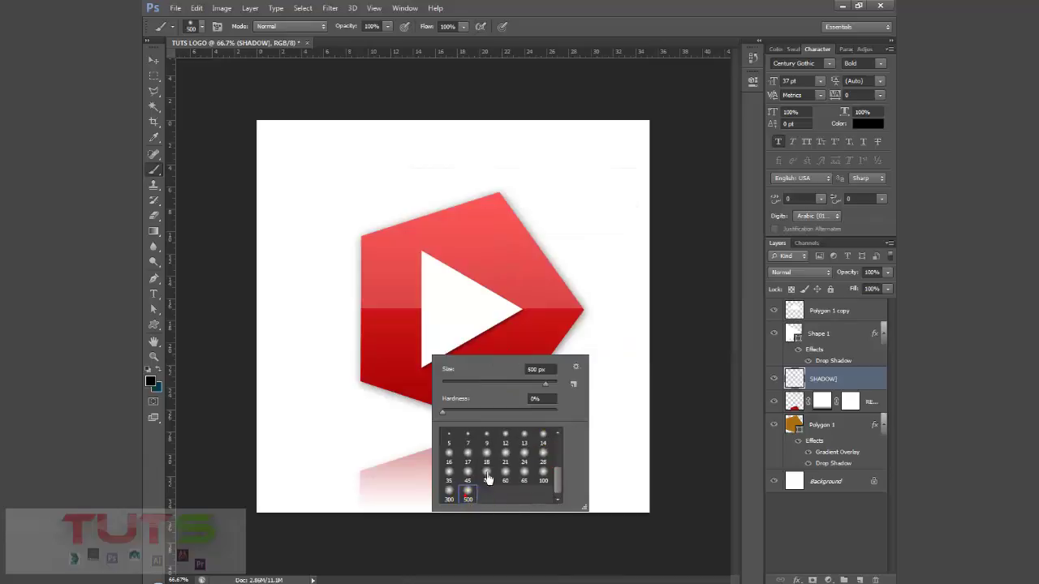
{"action": "left_click", "coordinate": [436, 296]}
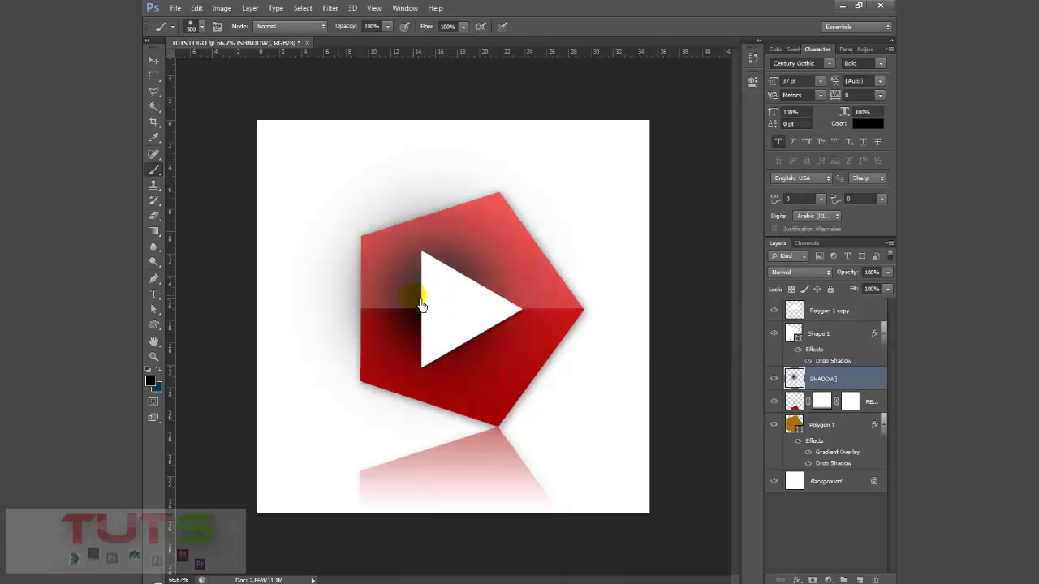
{"action": "key", "text": "v"}
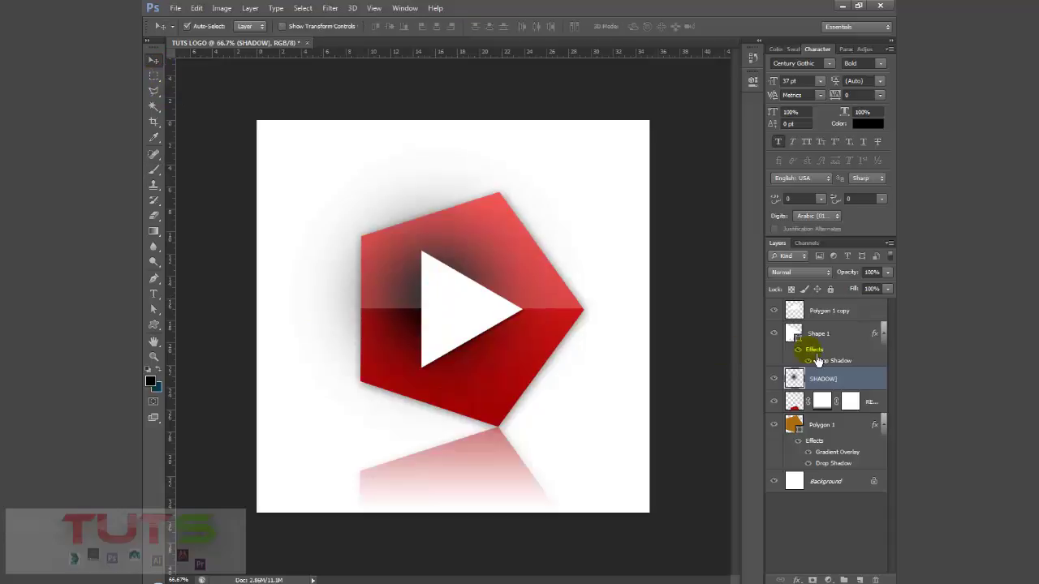
{"action": "left_click_drag", "start_coordinate": [413, 336], "coordinate": [327, 462]}
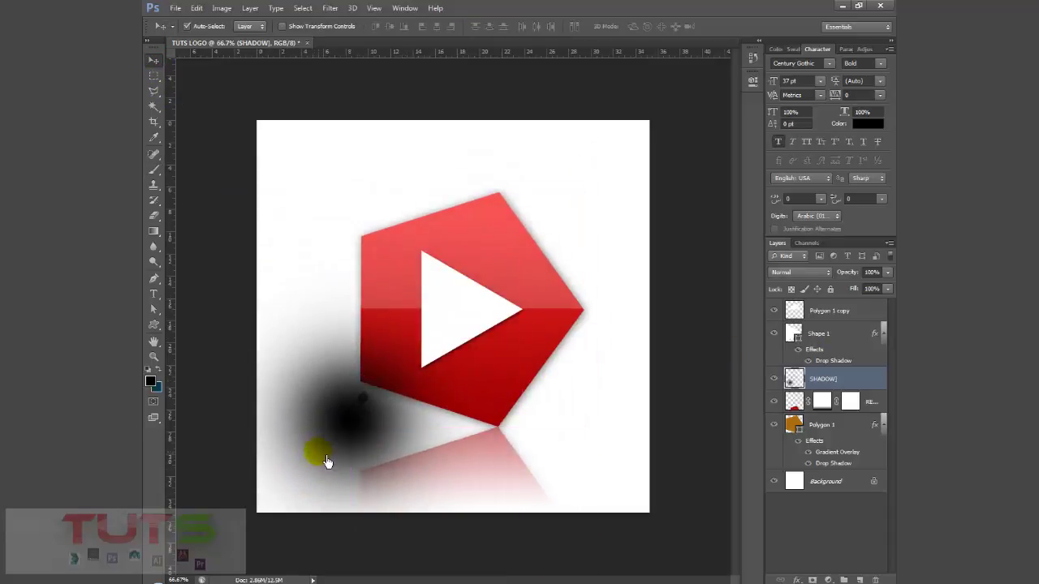
{"action": "key", "text": "ctrl+alt+z"}
{"action": "key", "text": "ctrl+alt+z"}
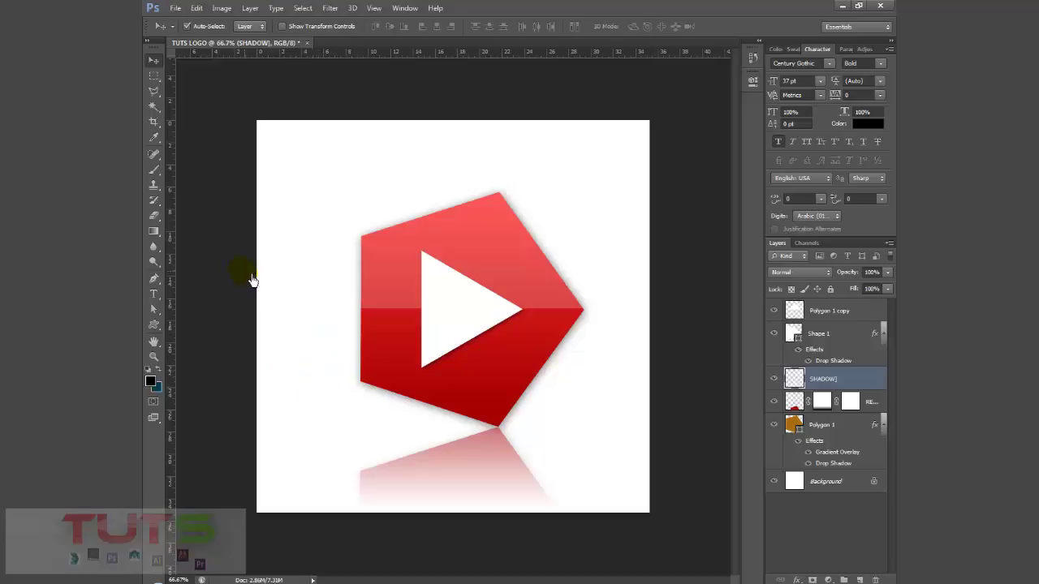
{"action": "left_click", "coordinate": [156, 170]}
{"action": "right_click", "coordinate": [401, 305]}
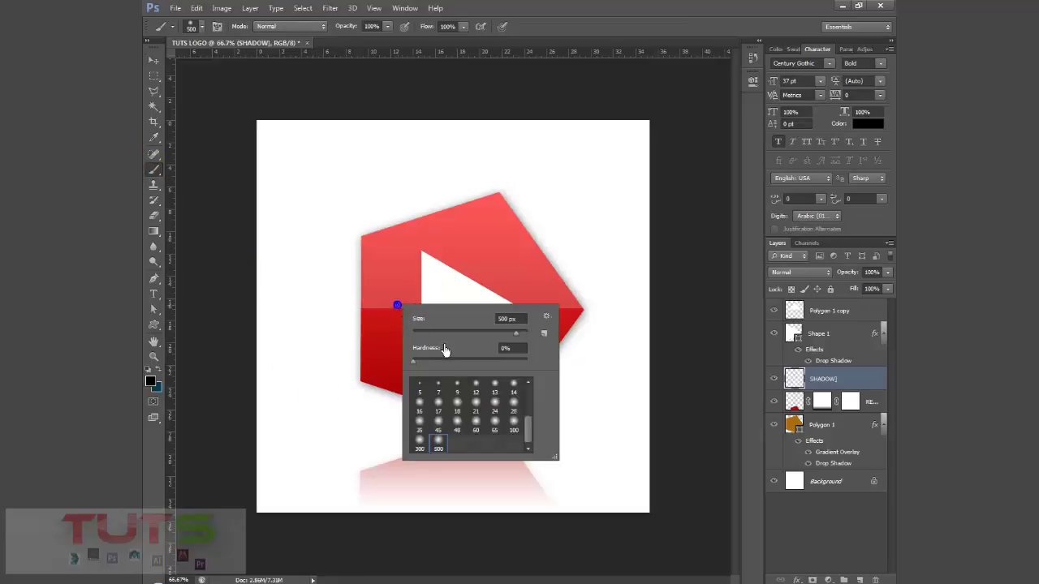
{"action": "left_click", "coordinate": [302, 376]}
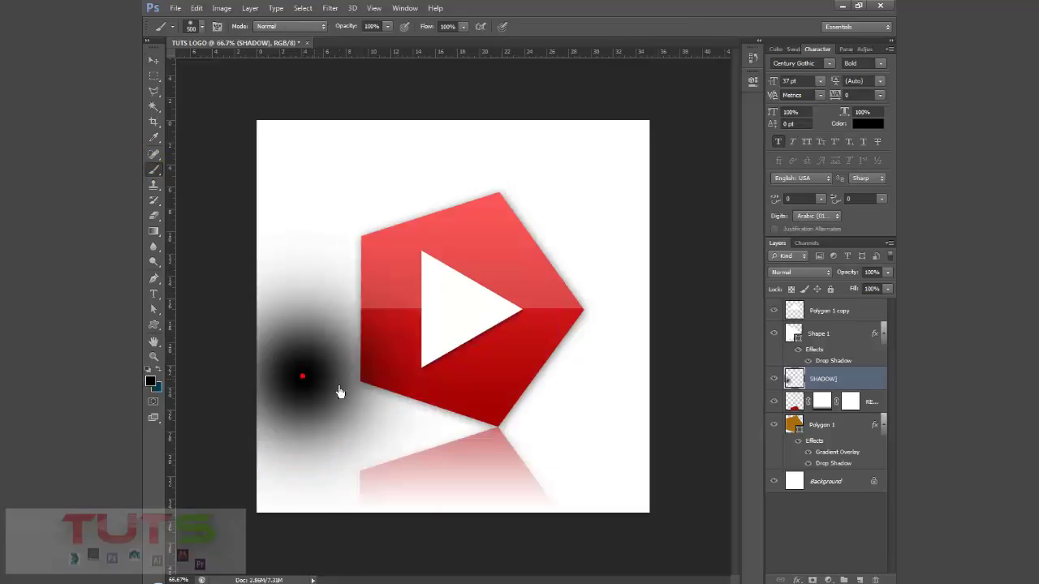
{"action": "key", "text": "ctrl+z"}
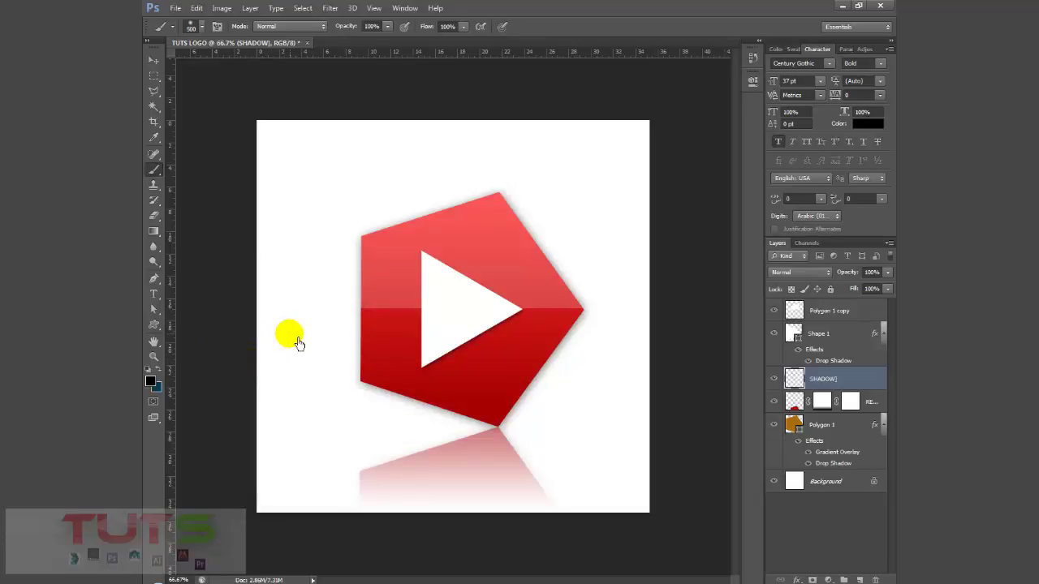
Try a soft black 500 px dab beside the pentagon's left edge, and delete the SHADOW] layer.
{"action": "left_click", "coordinate": [282, 351]}
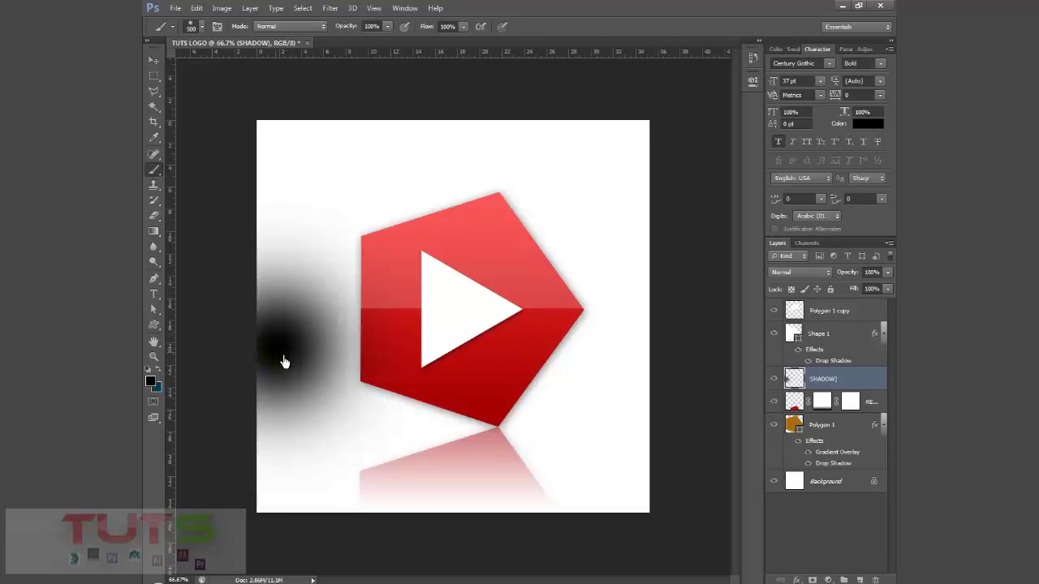
{"action": "key", "text": "v"}
{"action": "left_click_drag", "start_coordinate": [284, 367], "coordinate": [341, 378]}
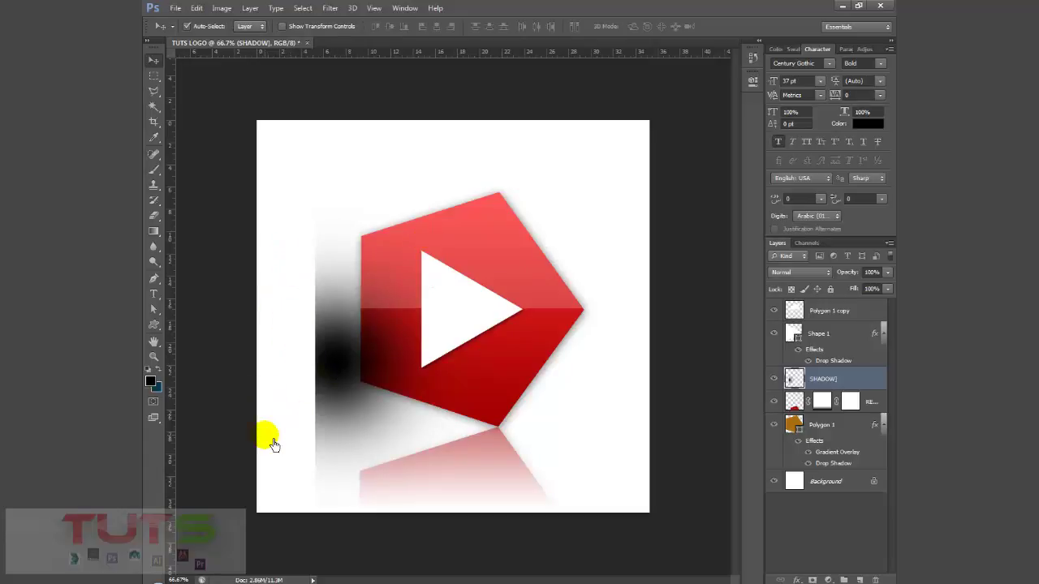
{"action": "key", "text": "Delete"}
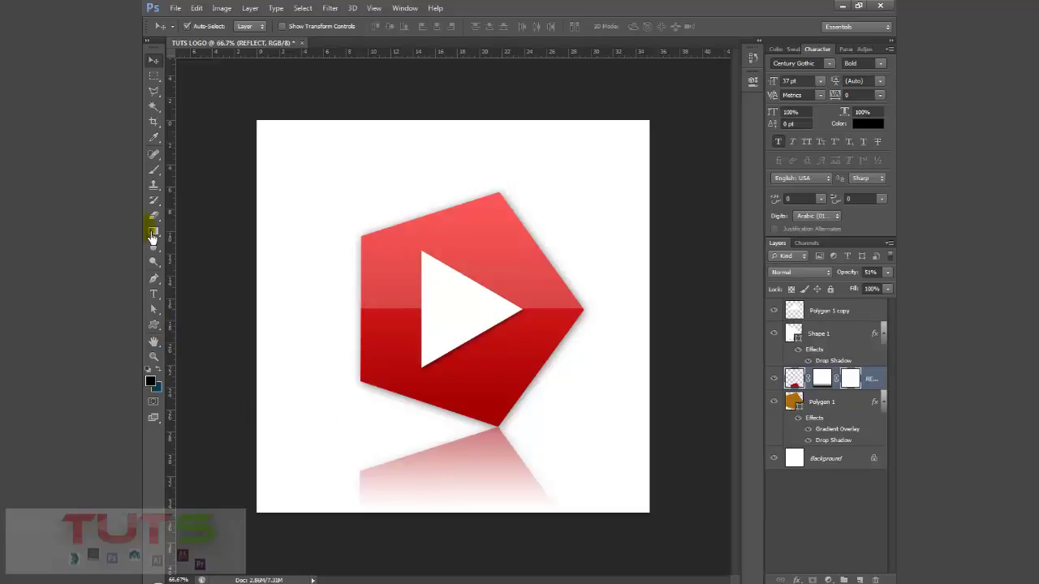
{"action": "left_click", "coordinate": [157, 171]}
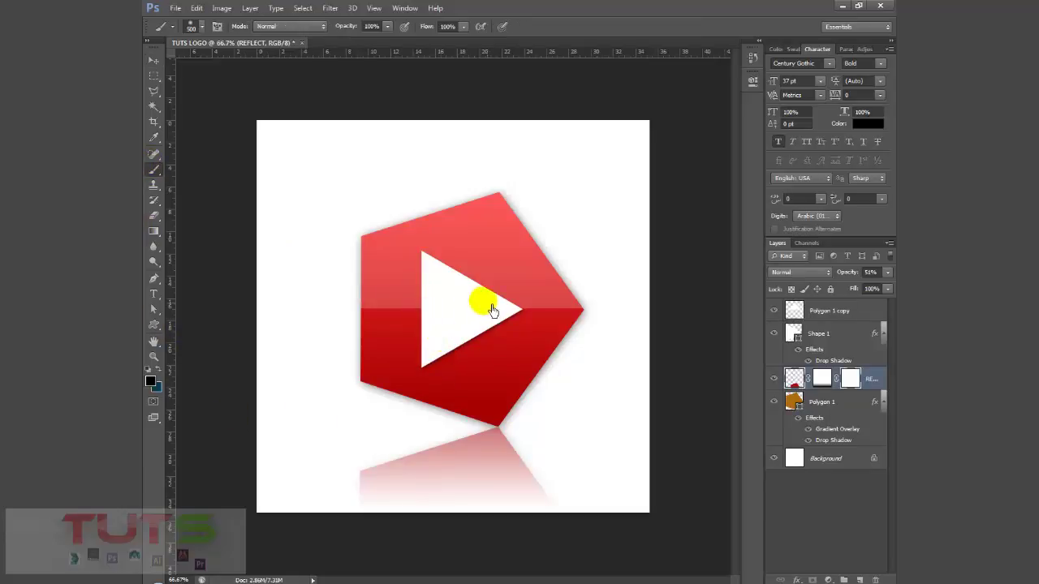
{"action": "left_click", "coordinate": [453, 334]}
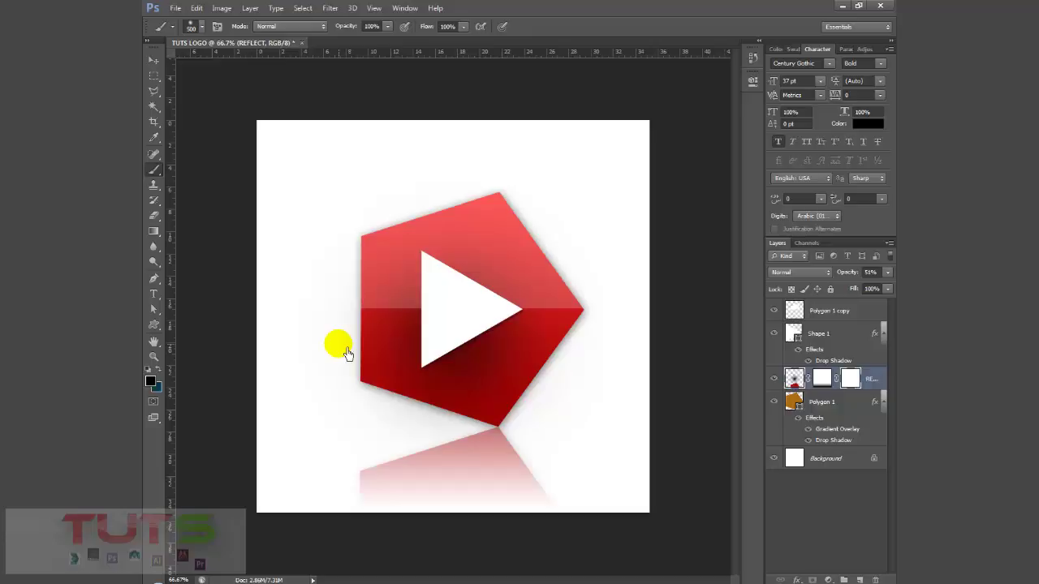
{"action": "key", "text": "v"}
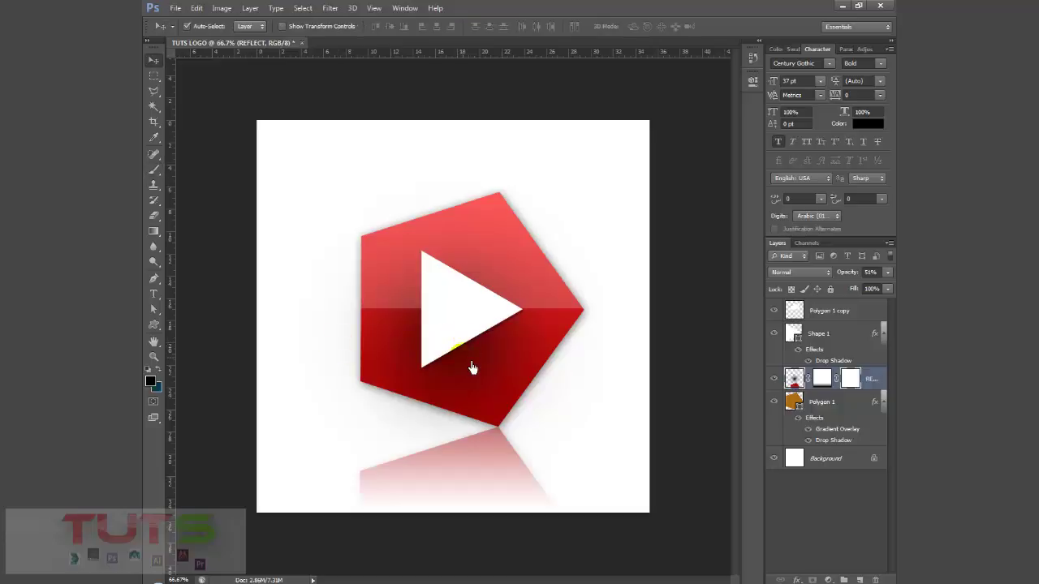
{"action": "left_click_drag", "start_coordinate": [471, 364], "coordinate": [339, 412]}
{"action": "key", "text": "ctrl+z"}
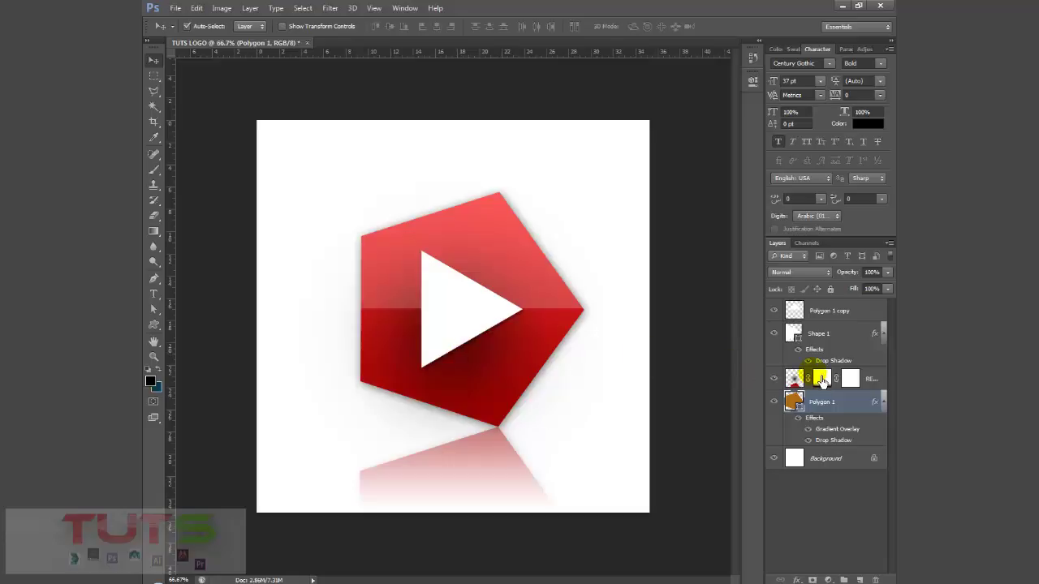
Create a new layer named SHADOW directly above REFLECT, with the Brush tool active.
{"action": "left_click", "coordinate": [821, 379]}
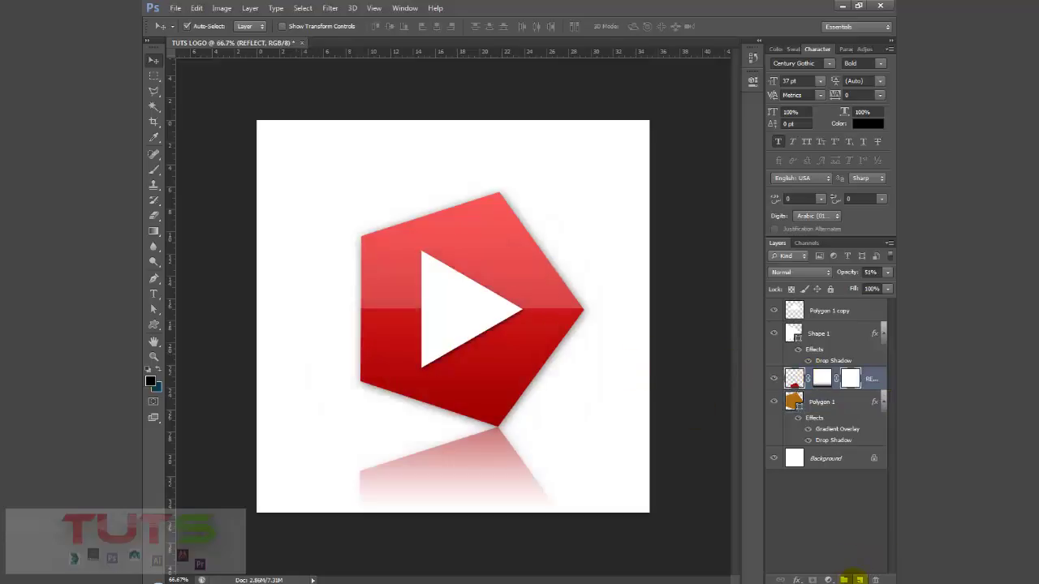
{"action": "left_click", "coordinate": [860, 580]}
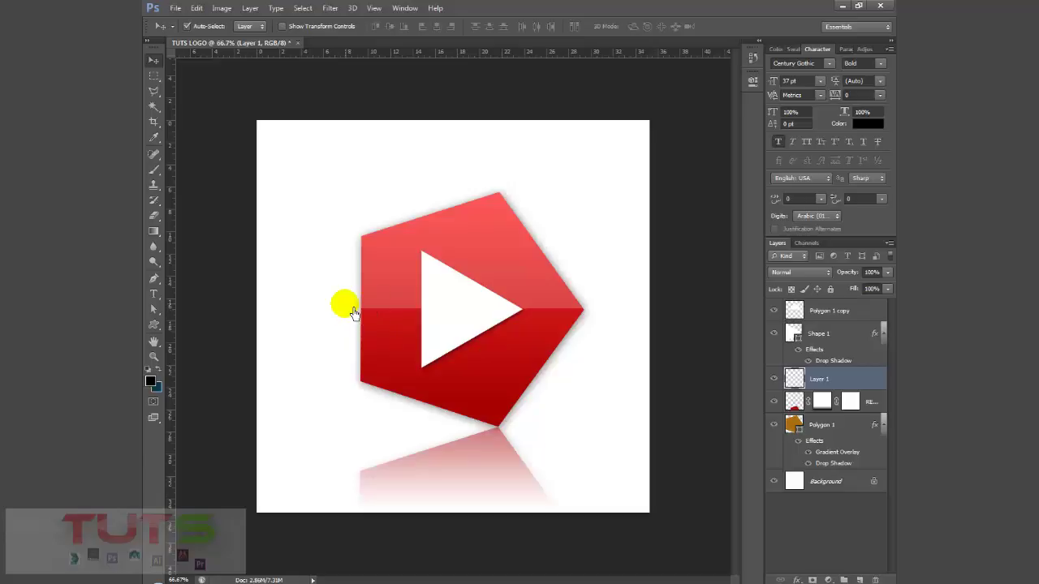
{"action": "left_click", "coordinate": [159, 174]}
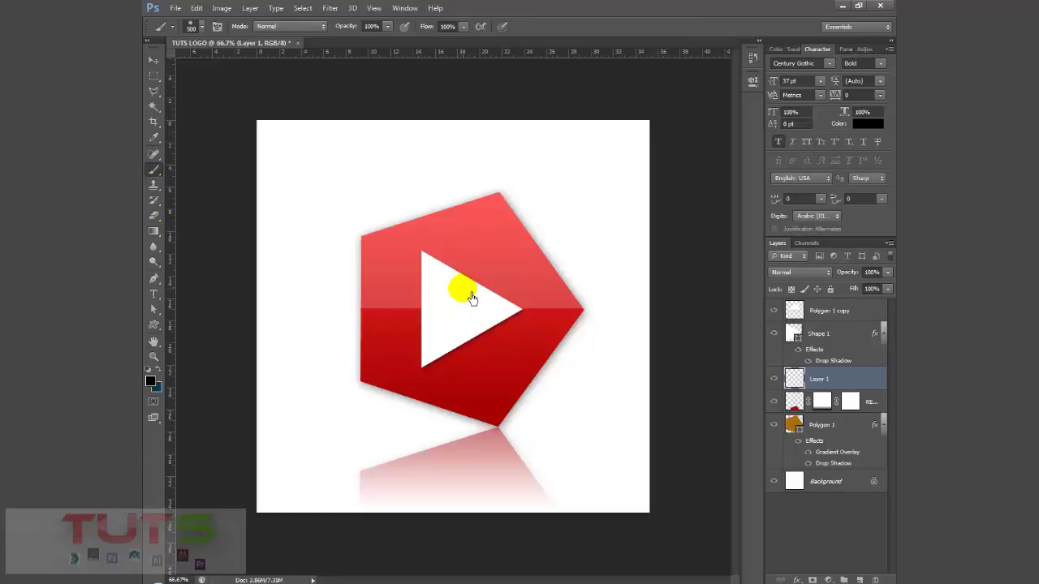
{"action": "double_click", "coordinate": [822, 381]}
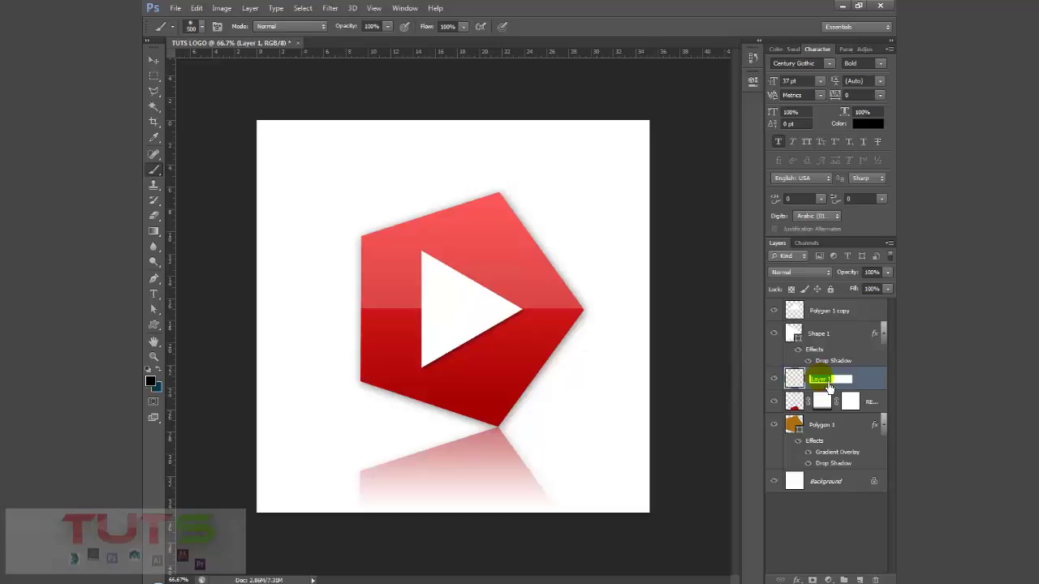
{"action": "key", "text": "Return"}
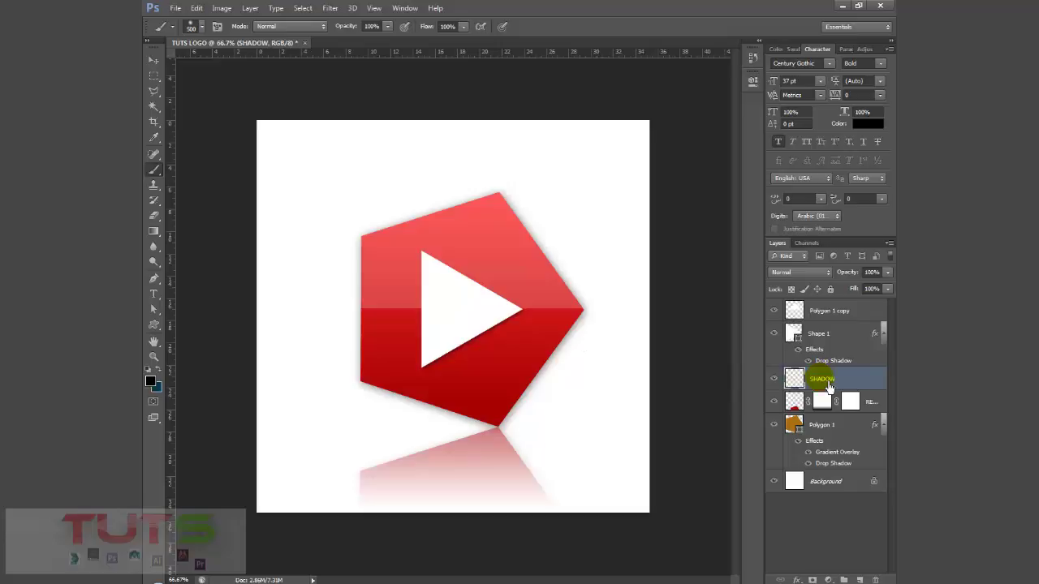
Paint a single soft black 500 px dab on the SHADOW layer, centered on the play triangle.
{"action": "left_click", "coordinate": [469, 315]}
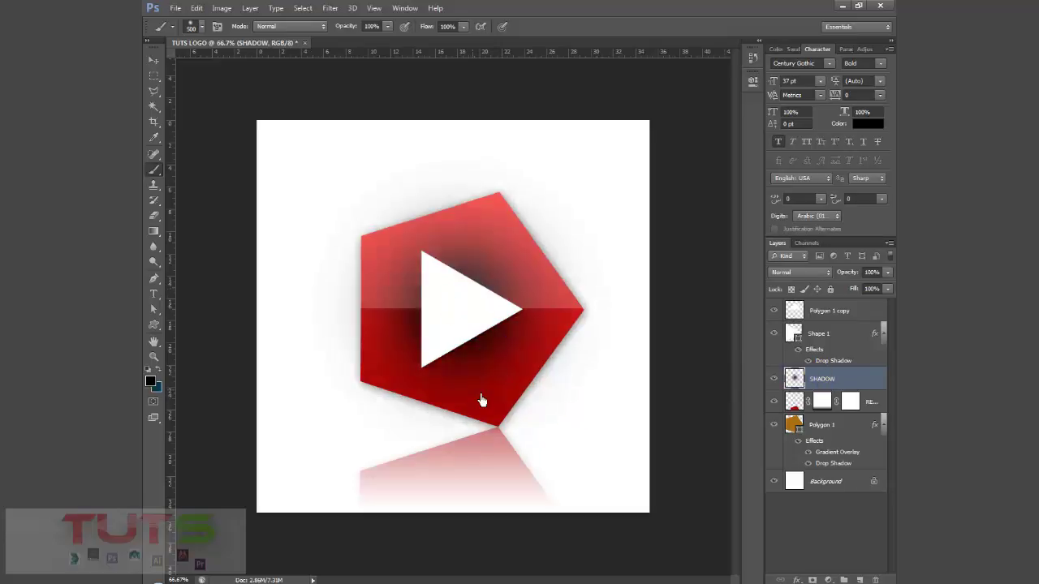
{"action": "key", "text": "v"}
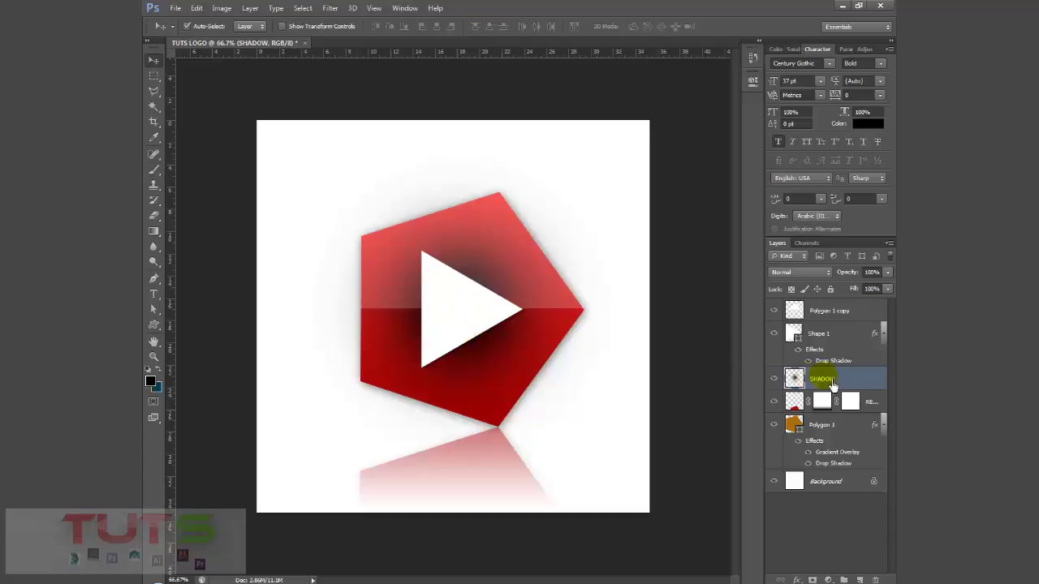